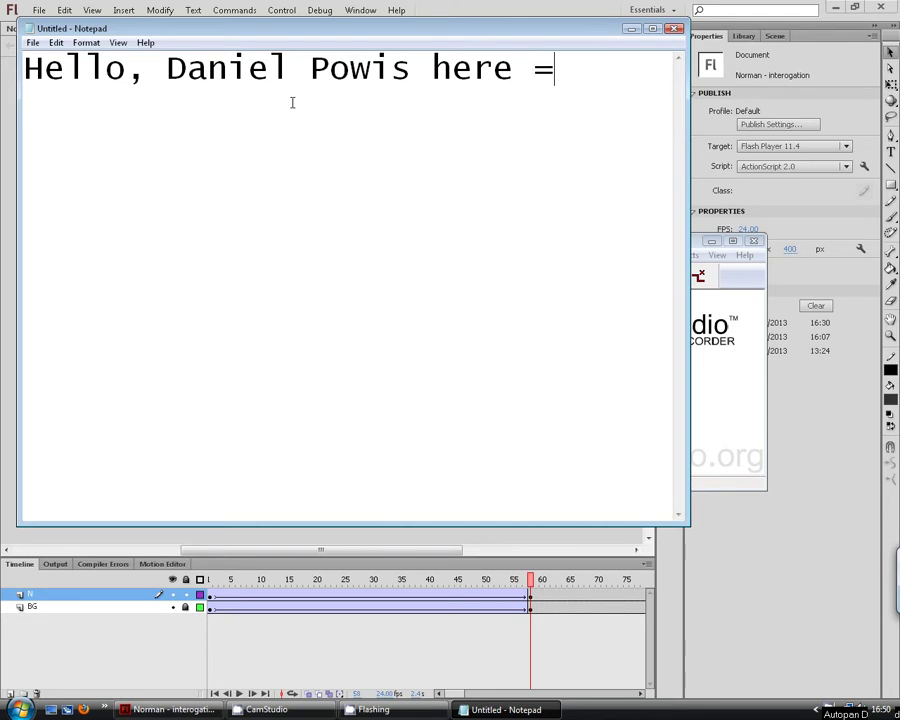
- Finish the greeting line and replace it with the note "Today I am going to show you a simple blur on Flash"
text())
key(Return)
key(ctrl+a)
text(Today)
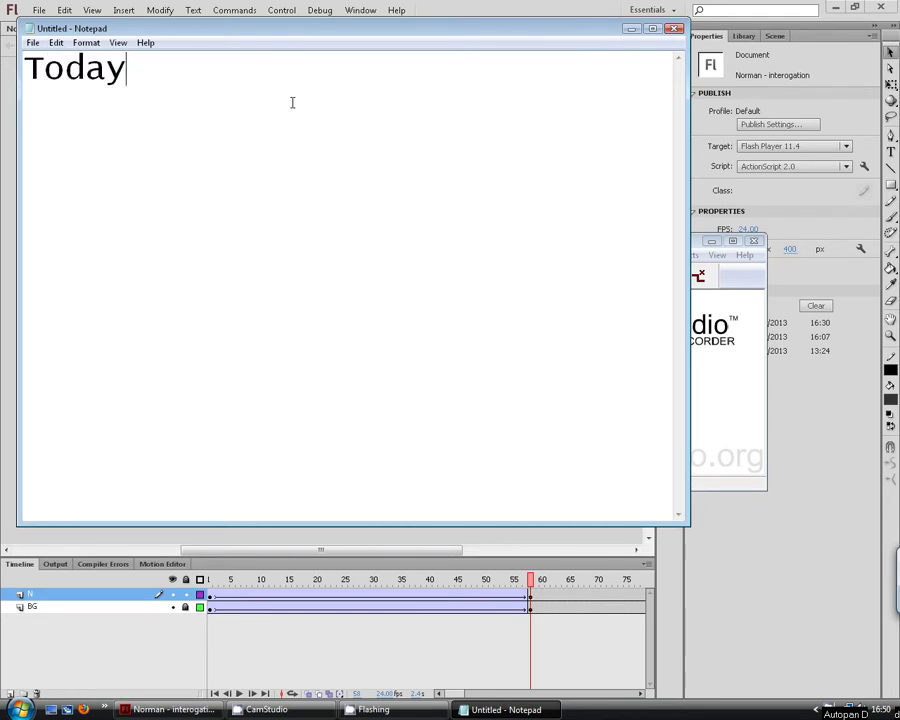
text( I am go)
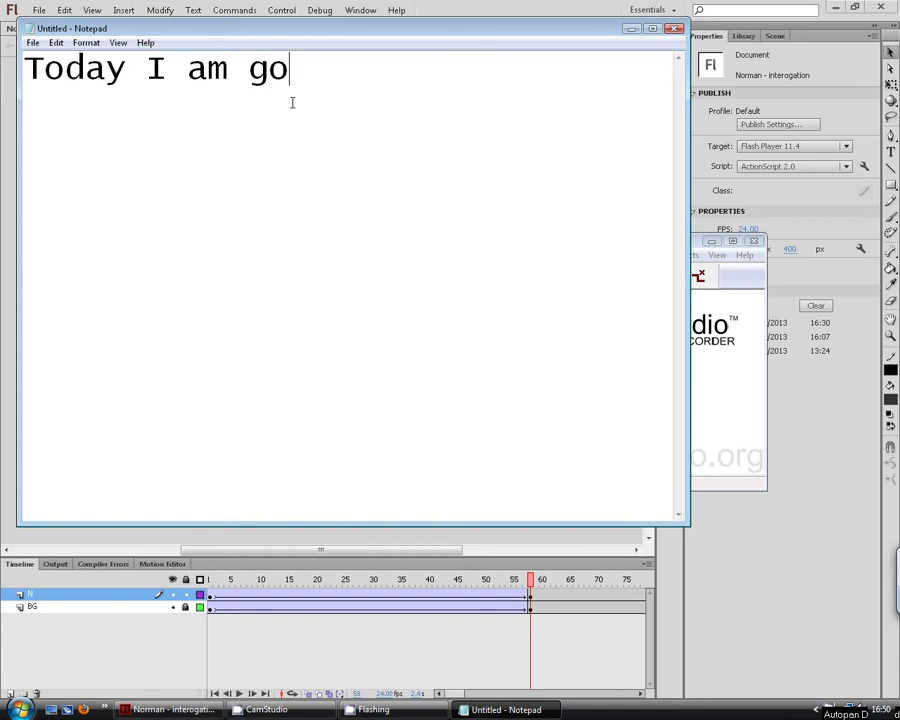
text(ing to show )
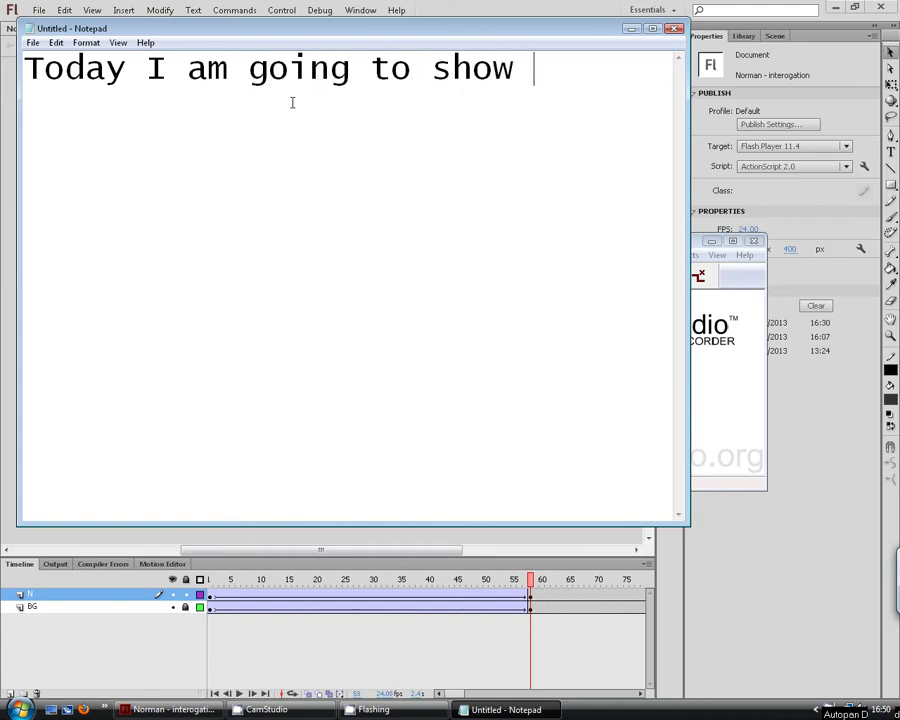
text(you a simp)
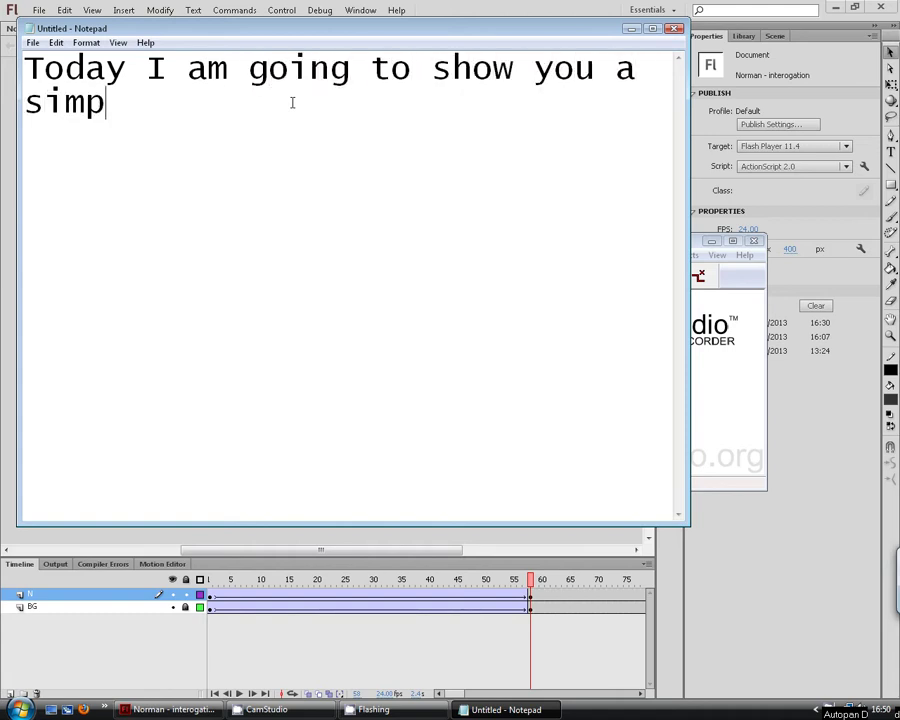
text(le blur)
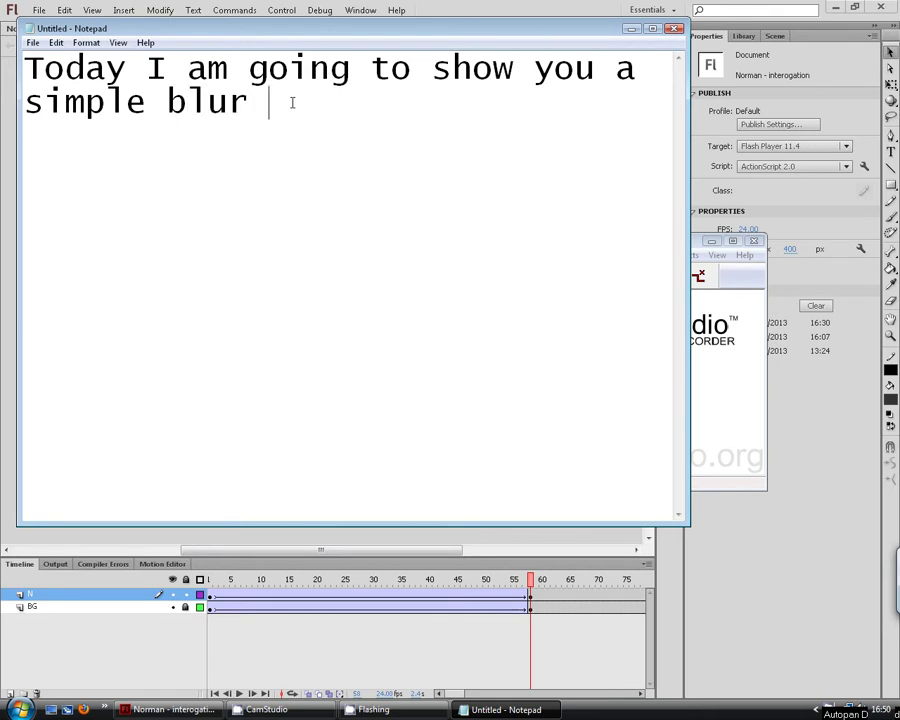
text( on Flash)
- Switch to Flash, scrub the blur animation in the timeline, and select the character on frame 1 to examine its blur filter
click(446, 540)
click(500, 580)
drag(495, 580, 533, 597)
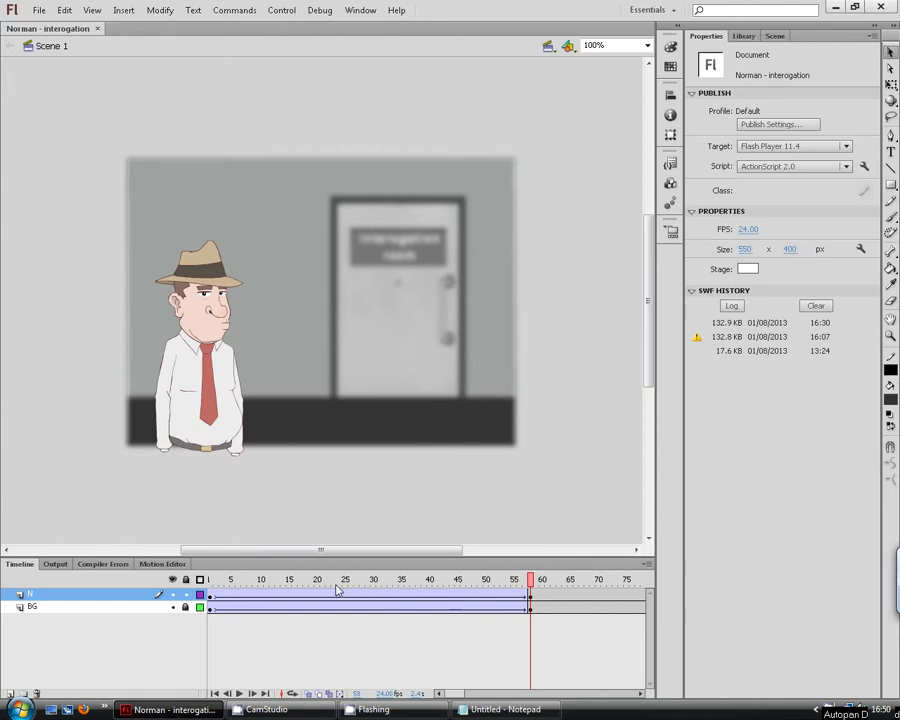
click(210, 594)
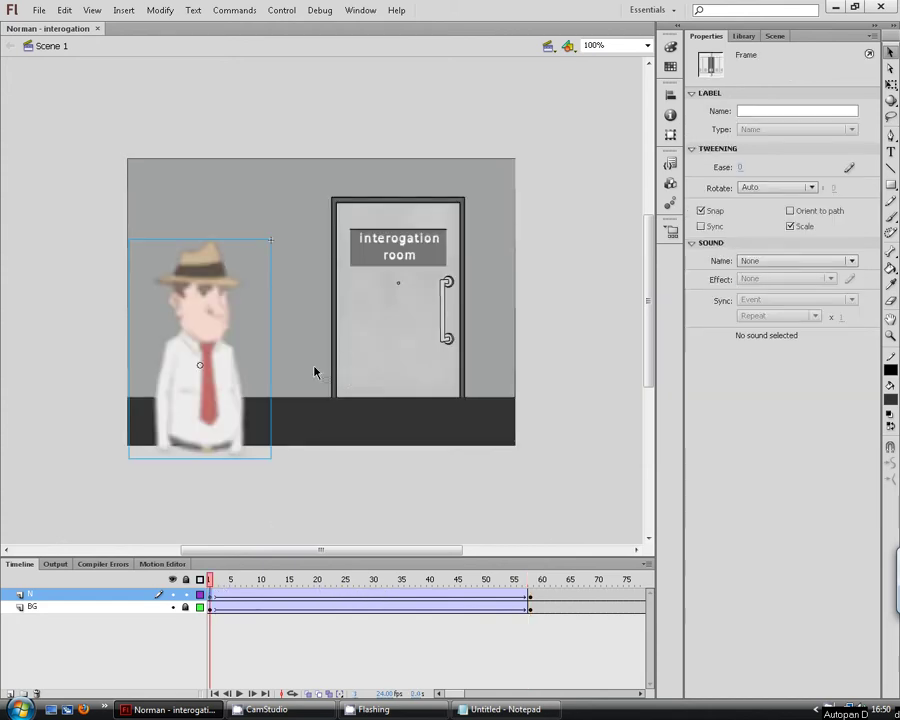
click(199, 378)
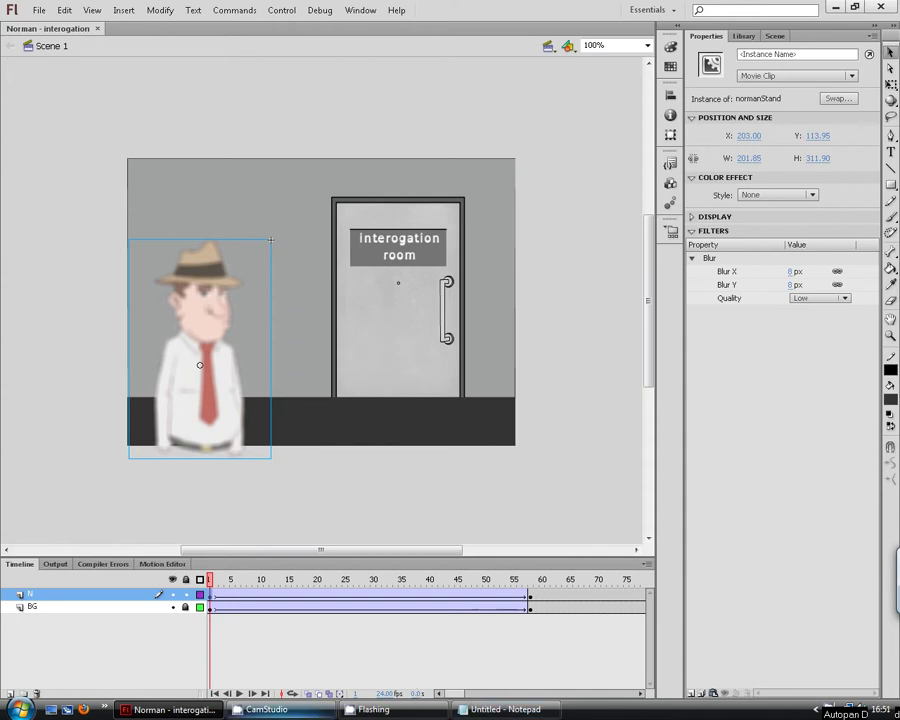
click(262, 709)
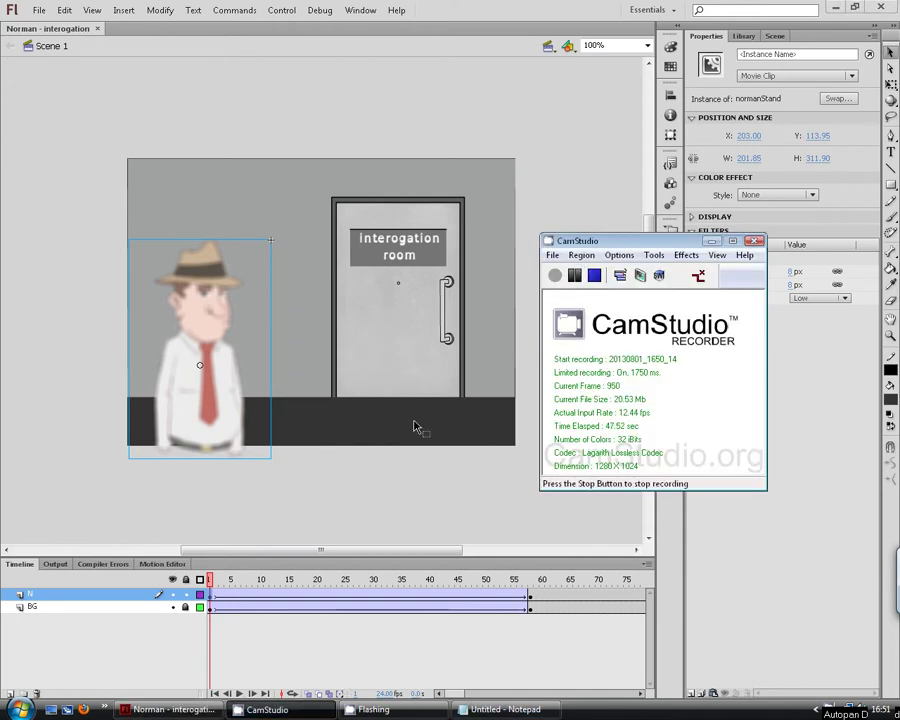
click(341, 493)
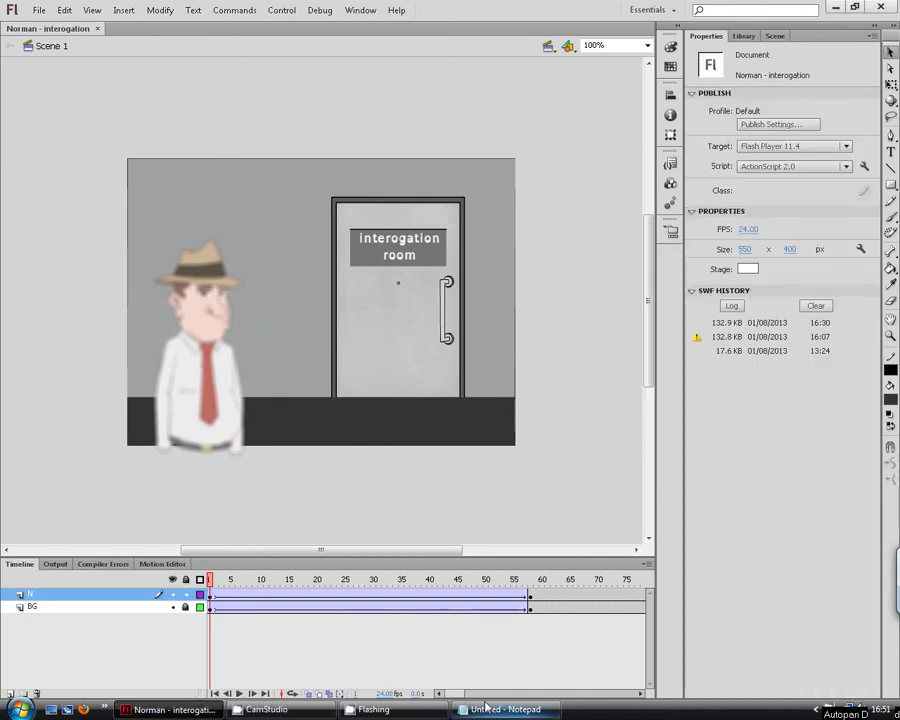
- Switch to Notepad and replace the note with "First we need to create two symbols on different layers"
click(505, 709)
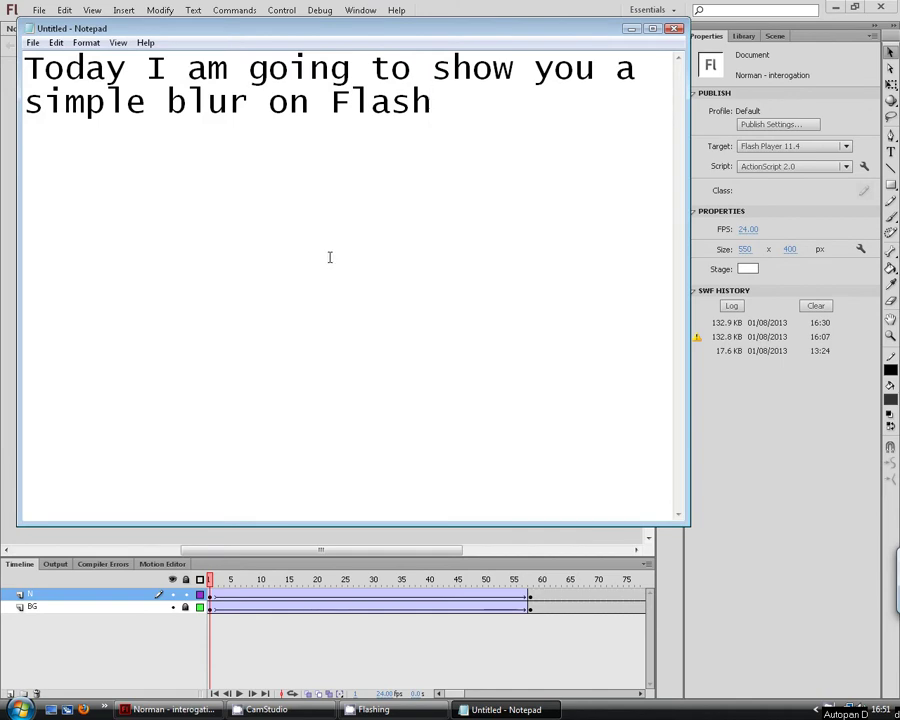
key(ctrl+a)
text(Firs)
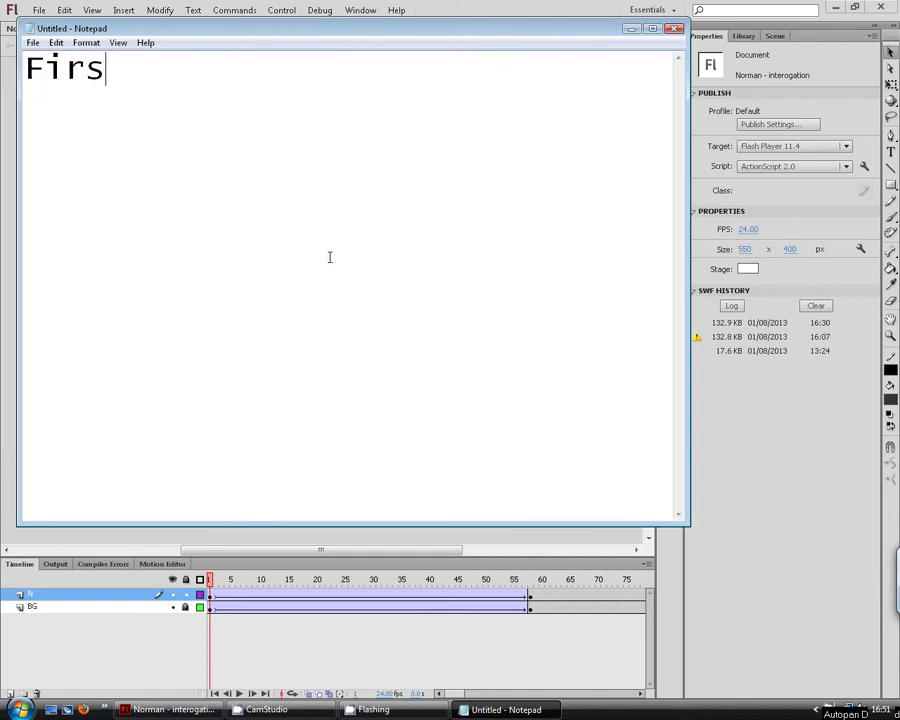
text(t we need to )
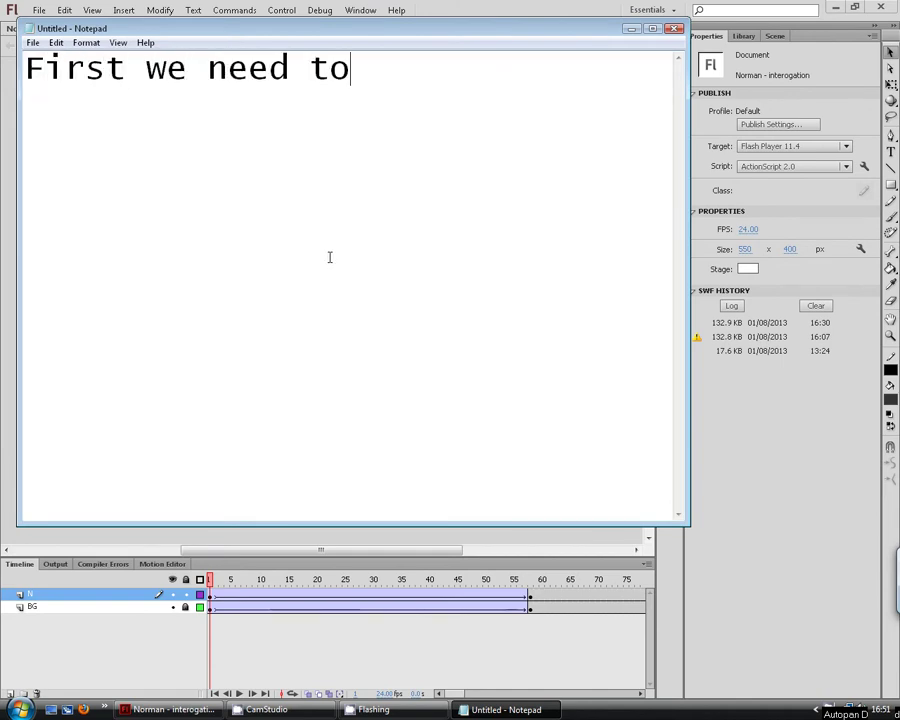
text(cre)
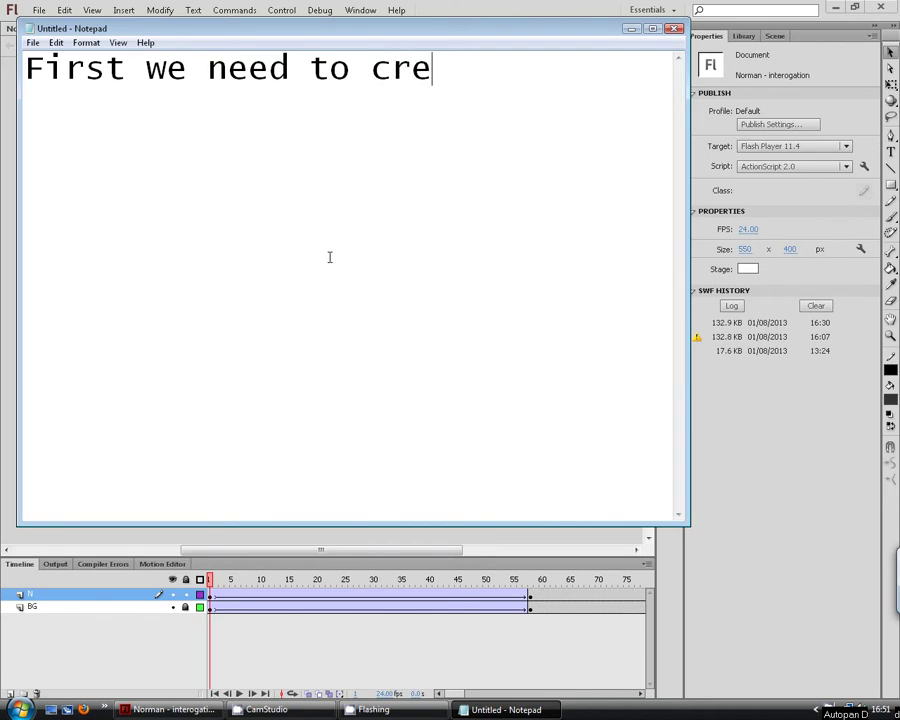
text(ate teo)
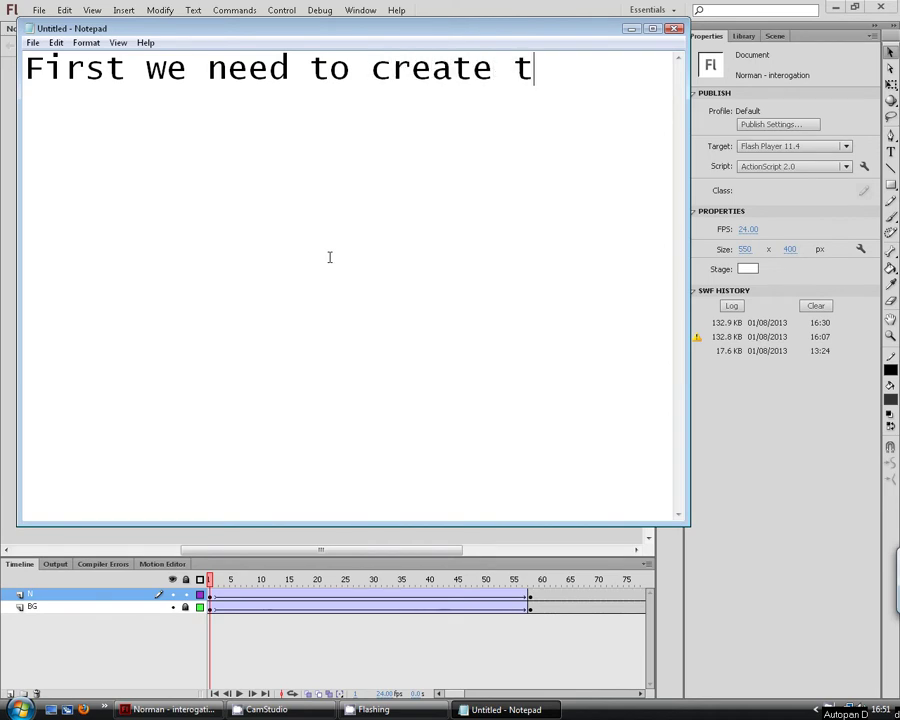
key(BackSpace)
key(BackSpace)
text(wo s)
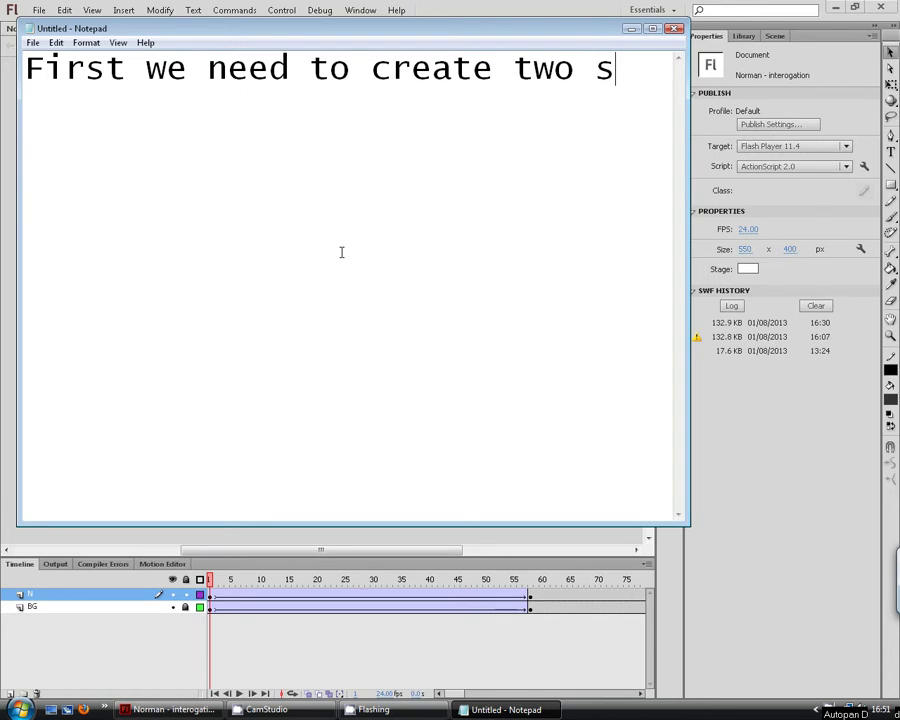
text(u)
key(BackSpace)
text(ymbo)
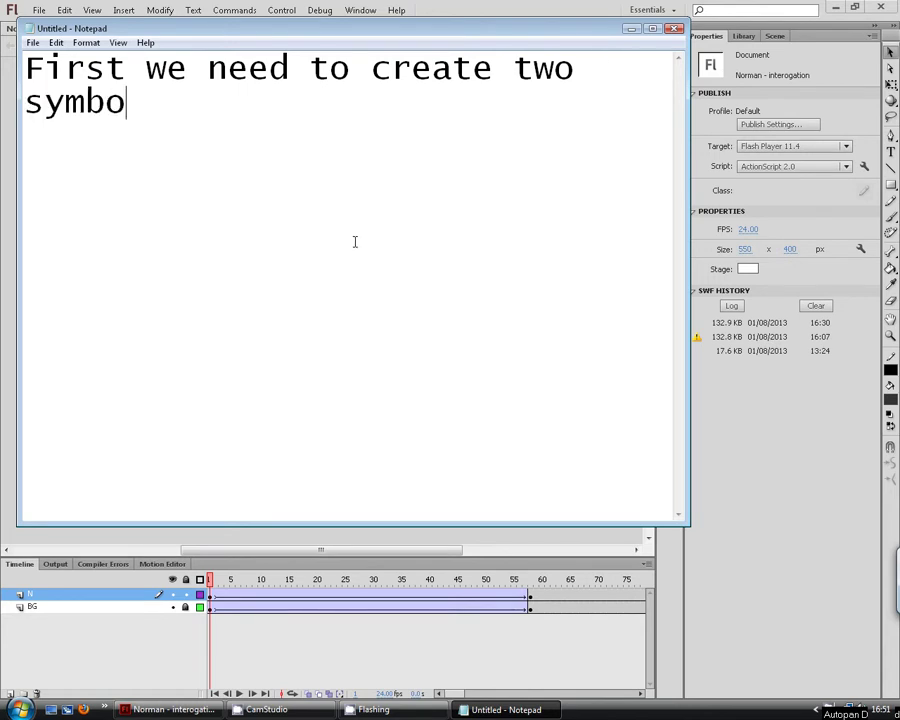
text(ls on diff)
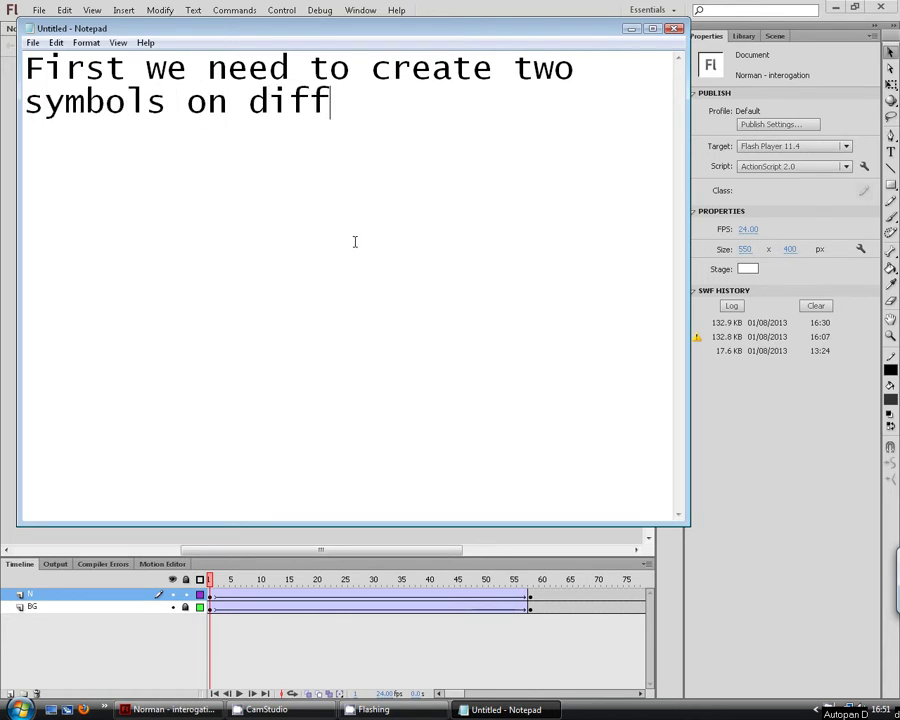
text(erent layers)
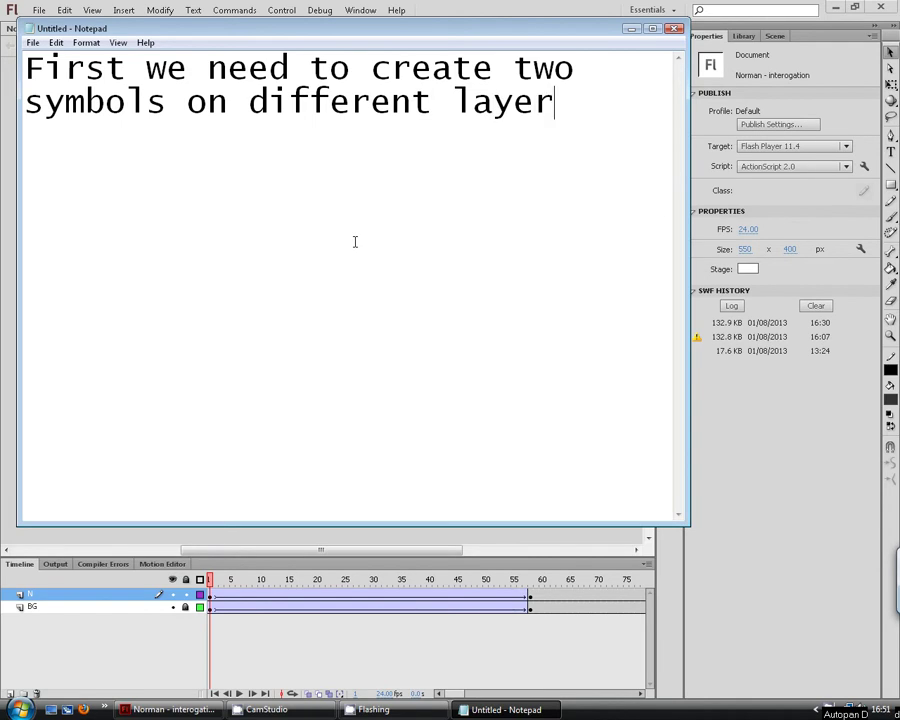
- Switch to Flash, unlock the BG layer, and select the character and the background symbol in turn
click(378, 536)
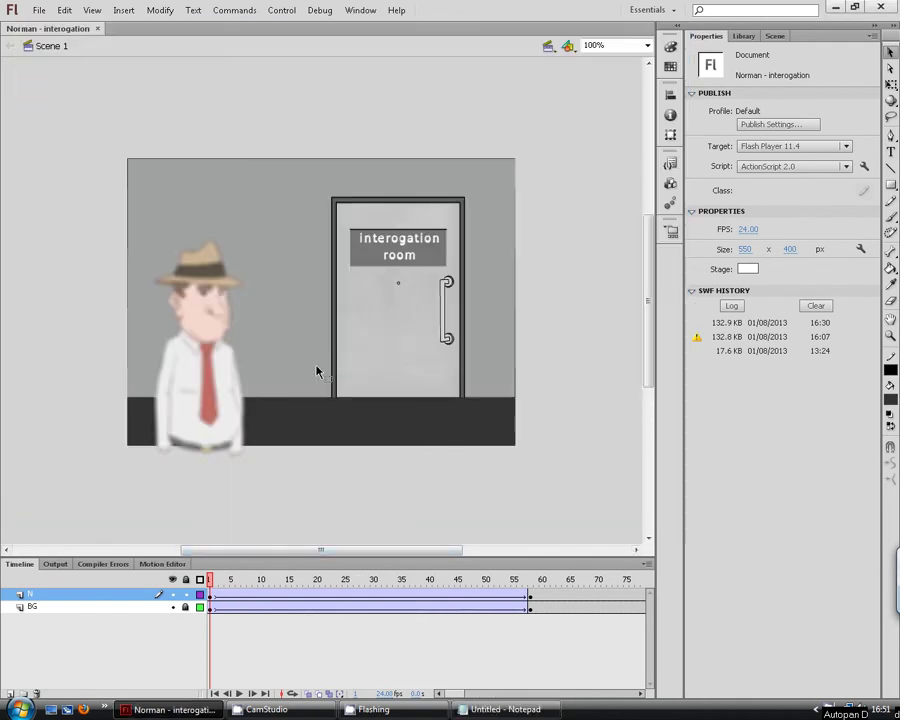
click(228, 373)
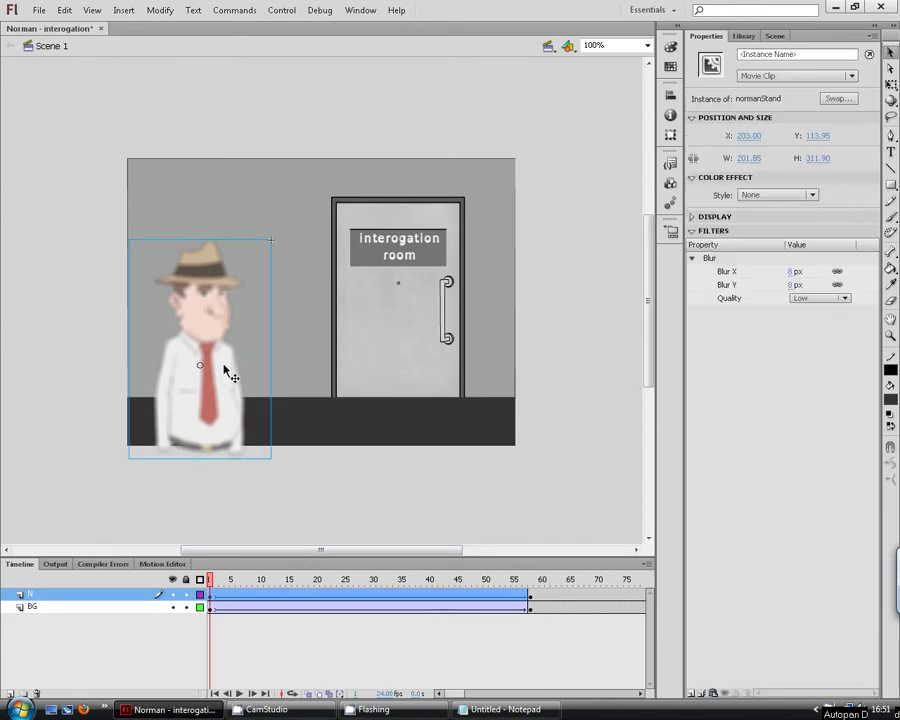
click(403, 358)
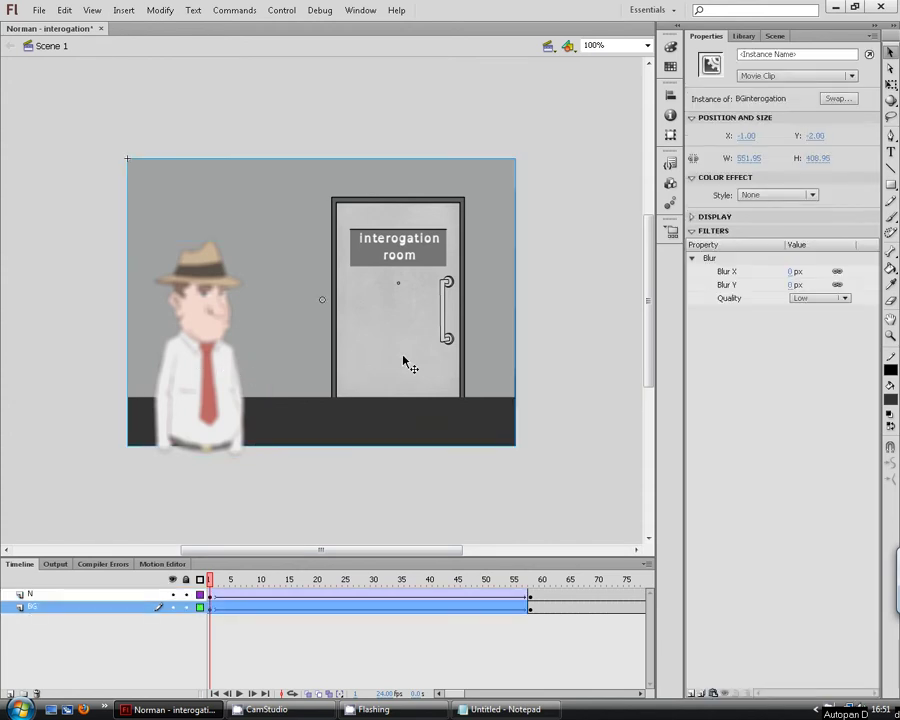
- Look inside the normanStand and BGinterogation symbols, return to Scene 1, and select the character on frame 1
click(200, 381)
double_click(200, 381)
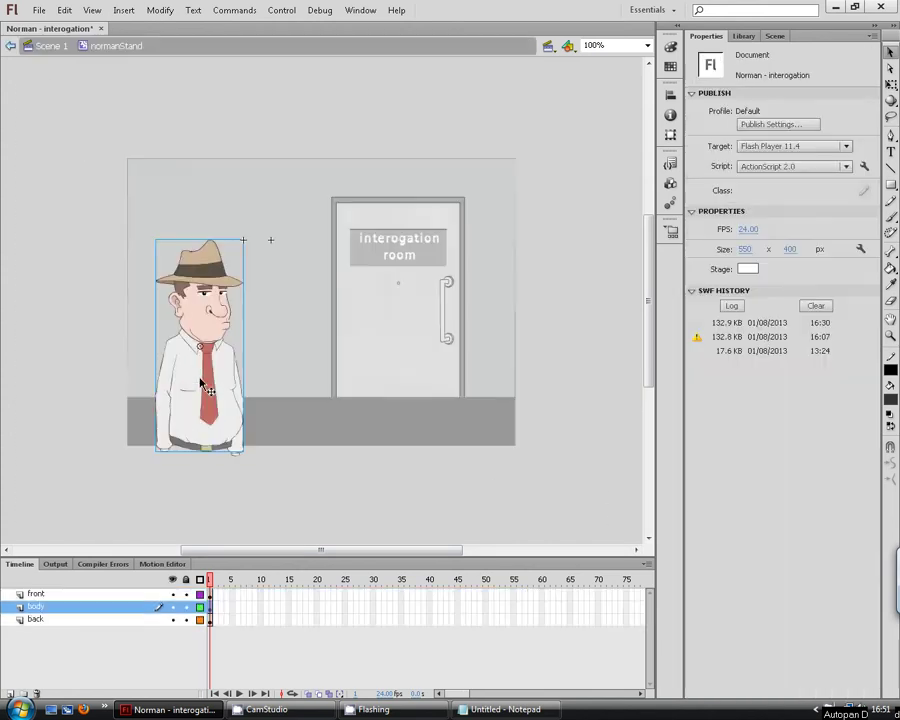
double_click(236, 503)
click(370, 381)
double_click(379, 386)
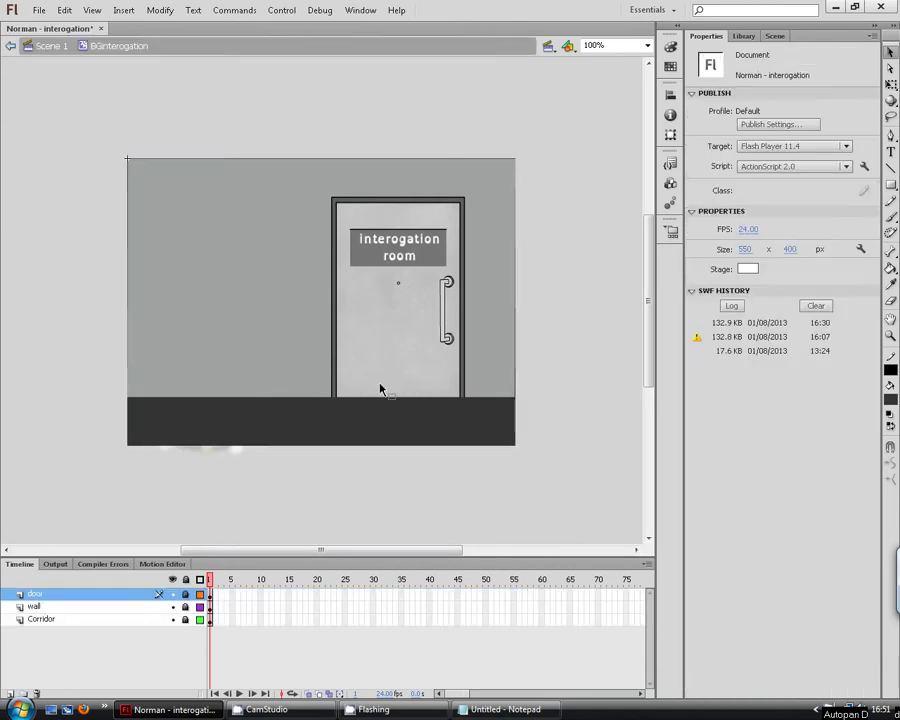
double_click(389, 492)
click(371, 442)
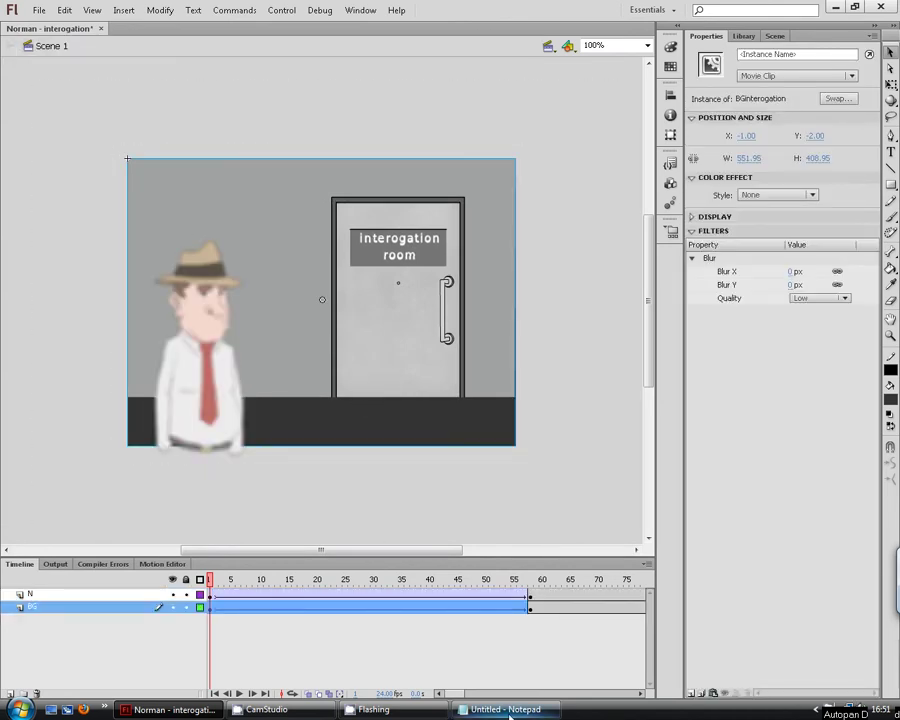
click(211, 598)
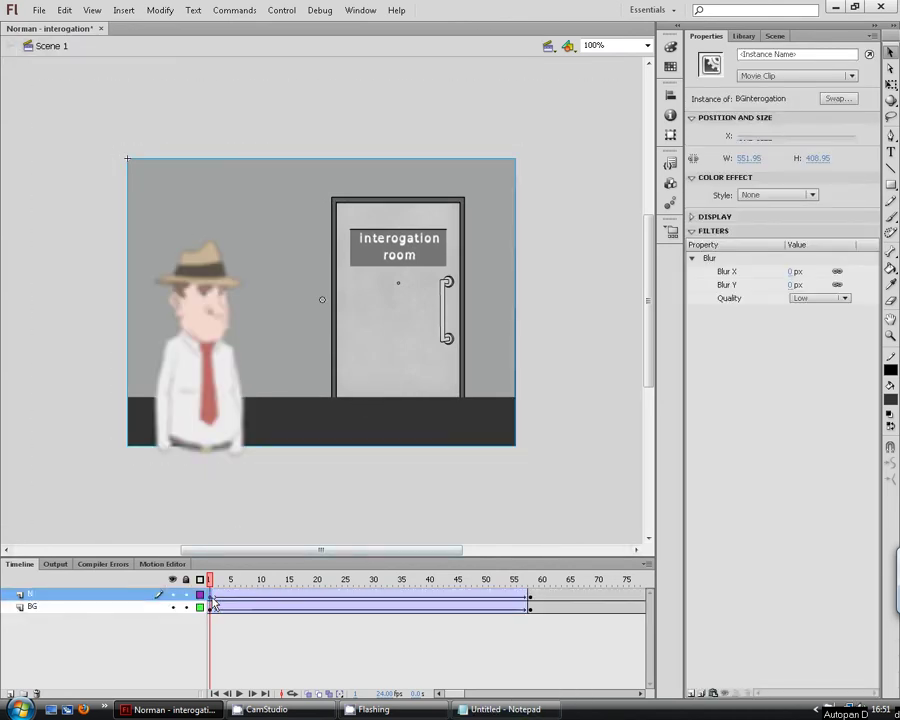
click(220, 386)
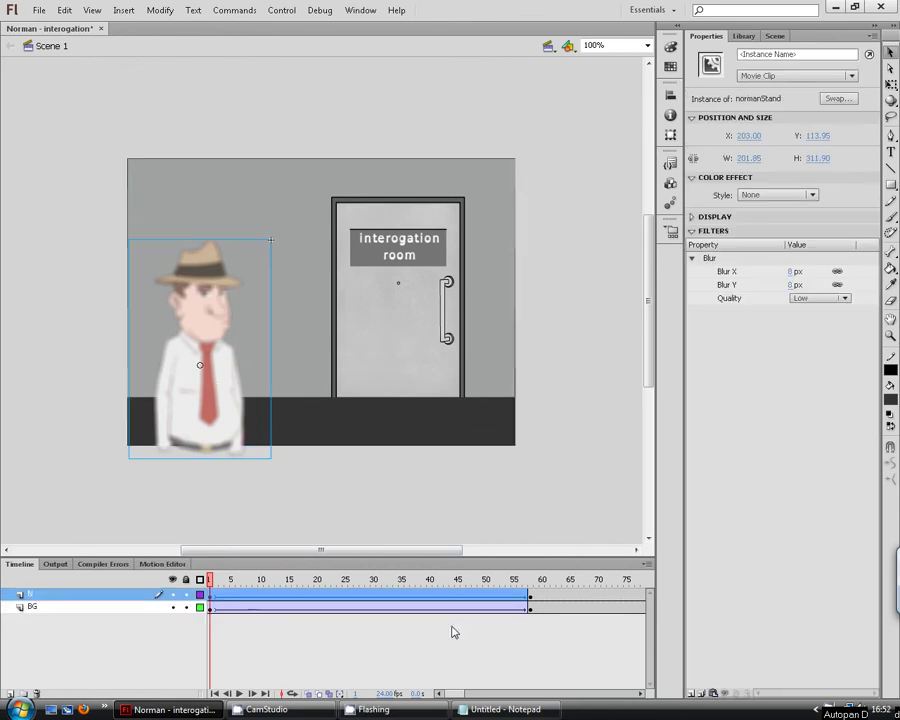
- Switch to Notepad and replace the note with "Symbol 1 needs to be at the max blur and"
click(480, 712)
key(ctrl+a)
text(Si)
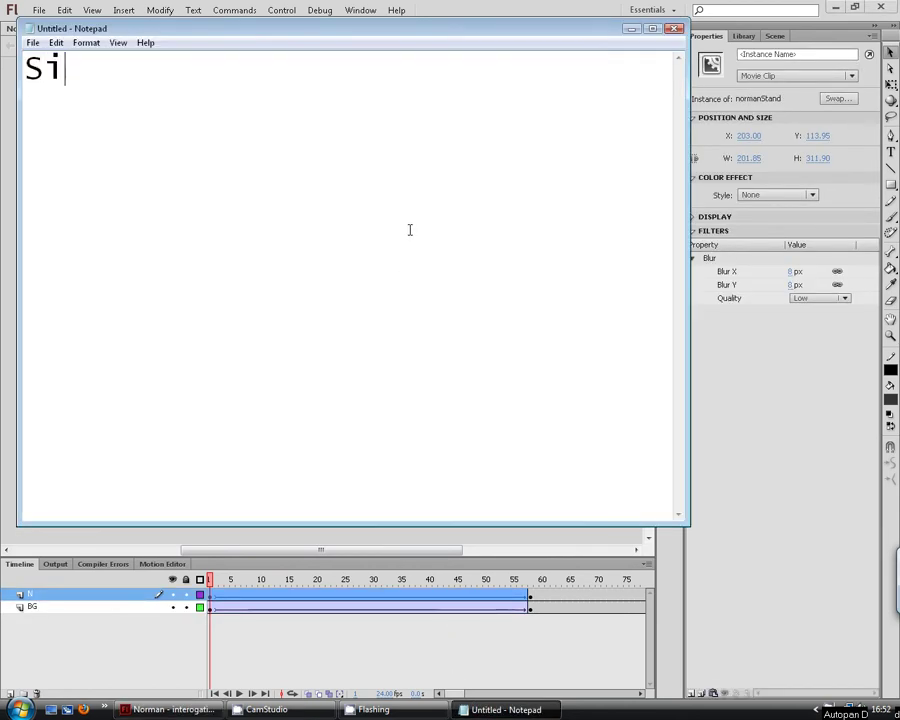
key(BackSpace)
text(ymbo)
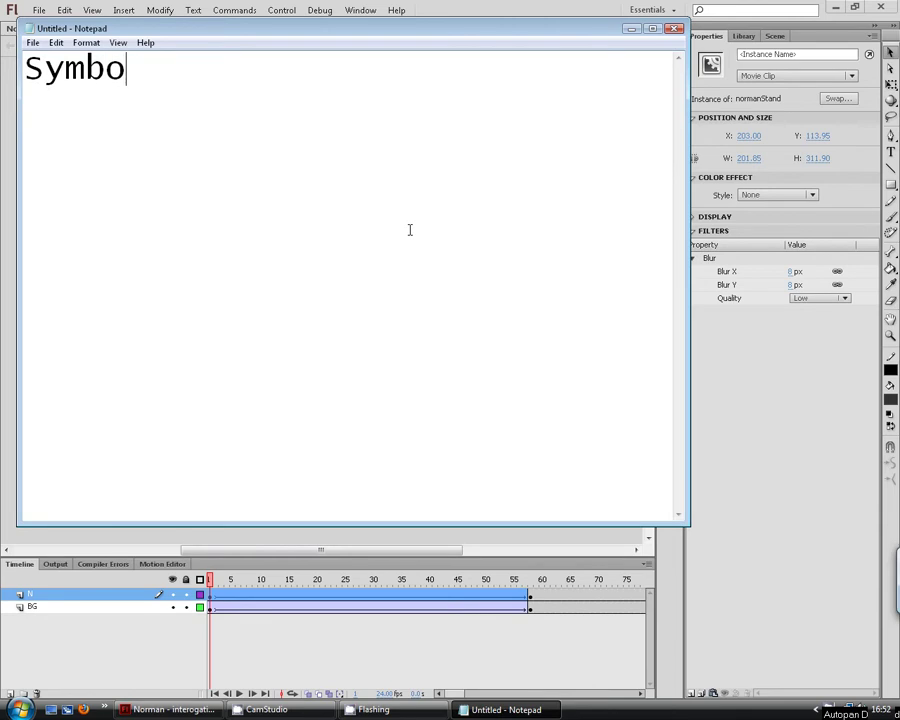
text(l 1 )
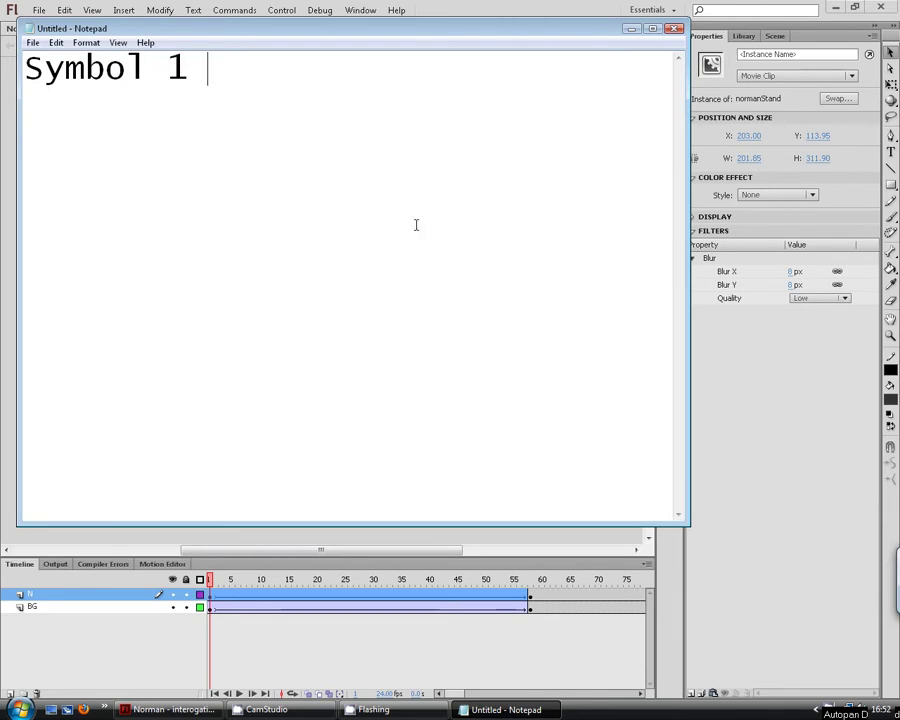
text(needs to be a)
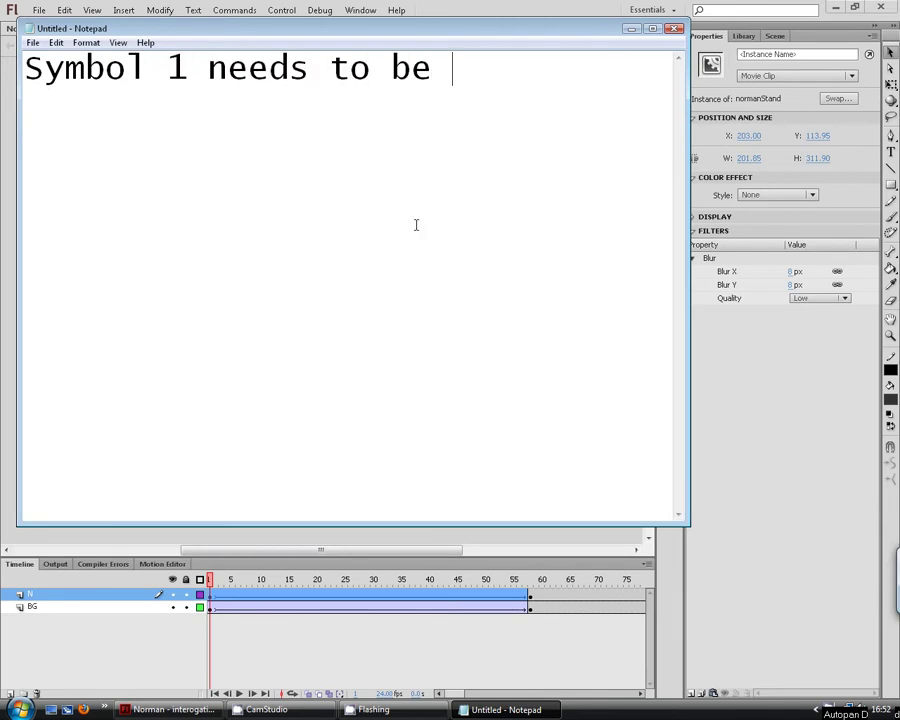
key(BackSpace)
key(BackSpace)
text(at the m)
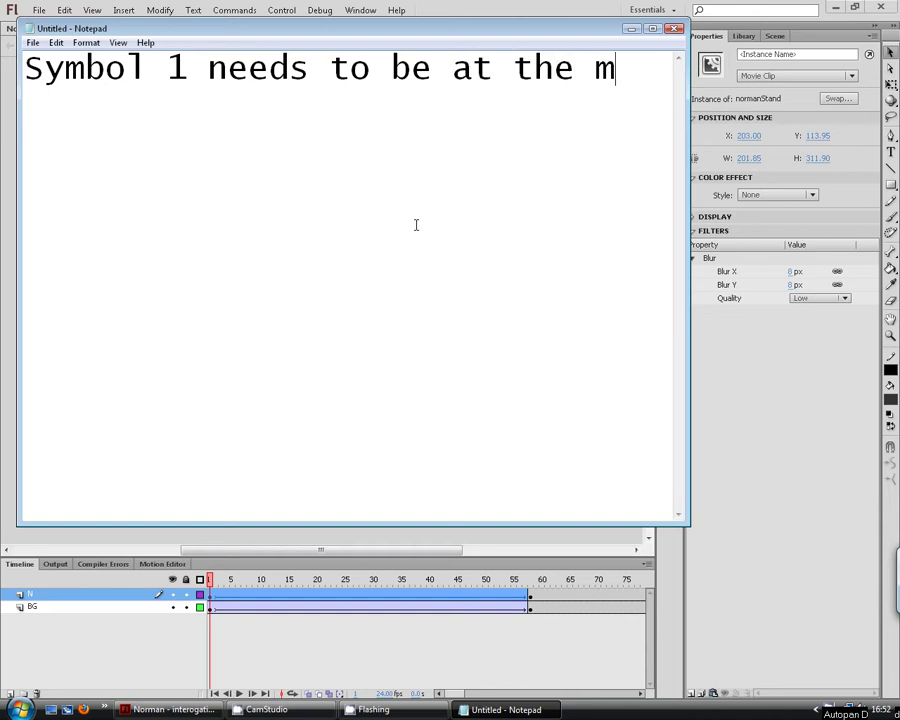
text(az)
text( blur and)
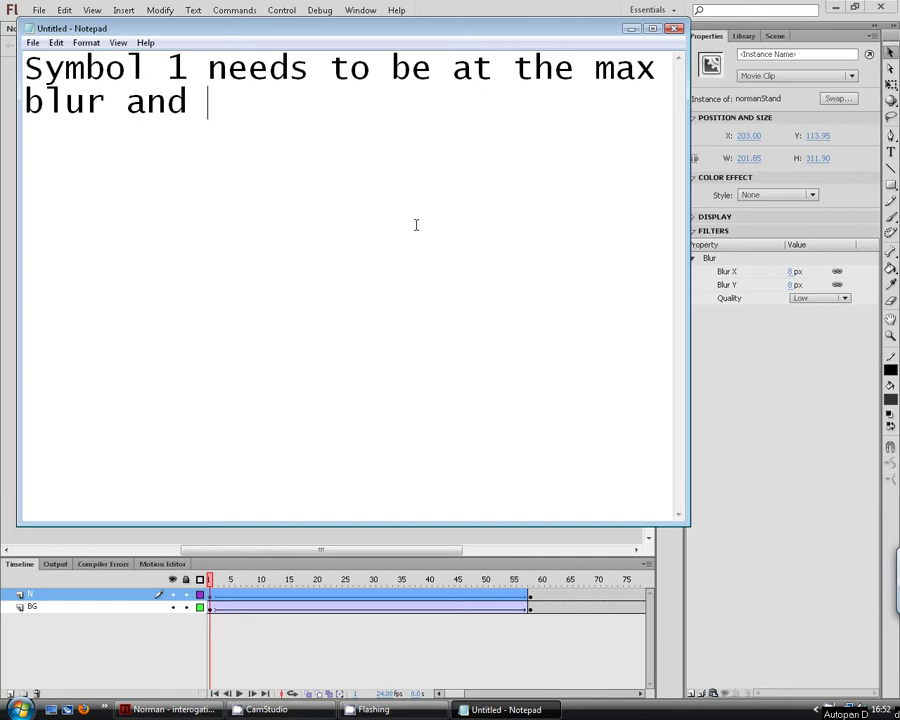
- Continue the note with "symbol 2 needs to be at the least blur"
text( symbol 2 ne)
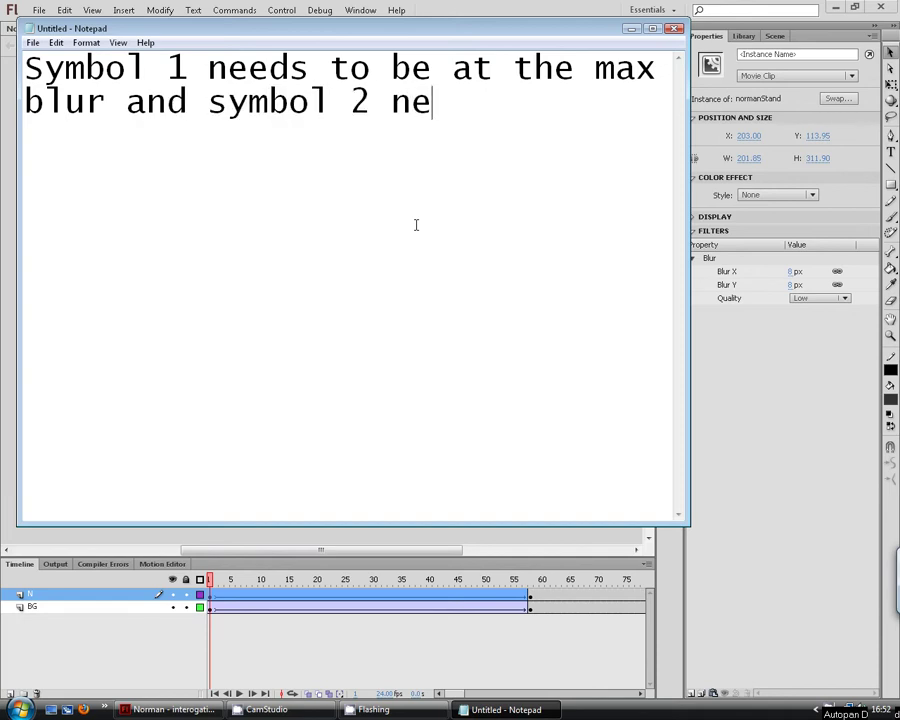
text(eds to be )
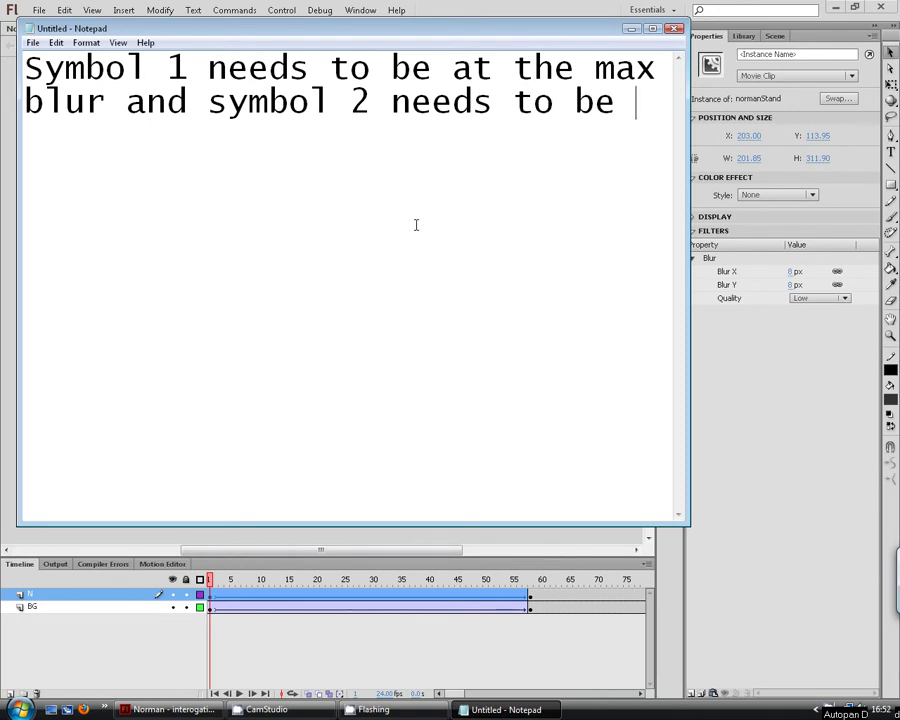
text(at the )
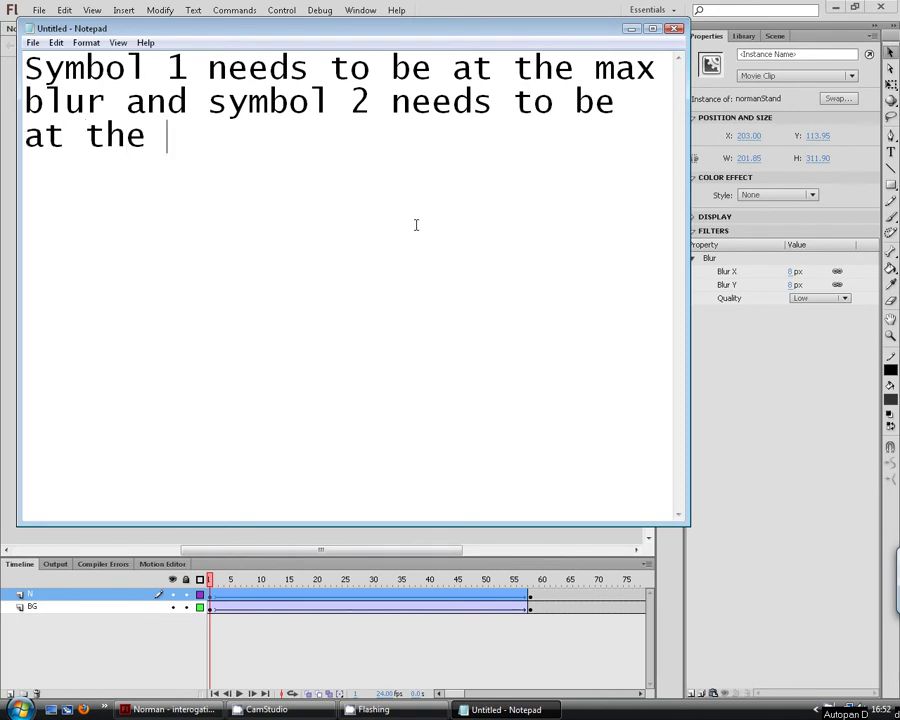
text(las)
key(BackSpace)
key(BackSpace)
text(east )
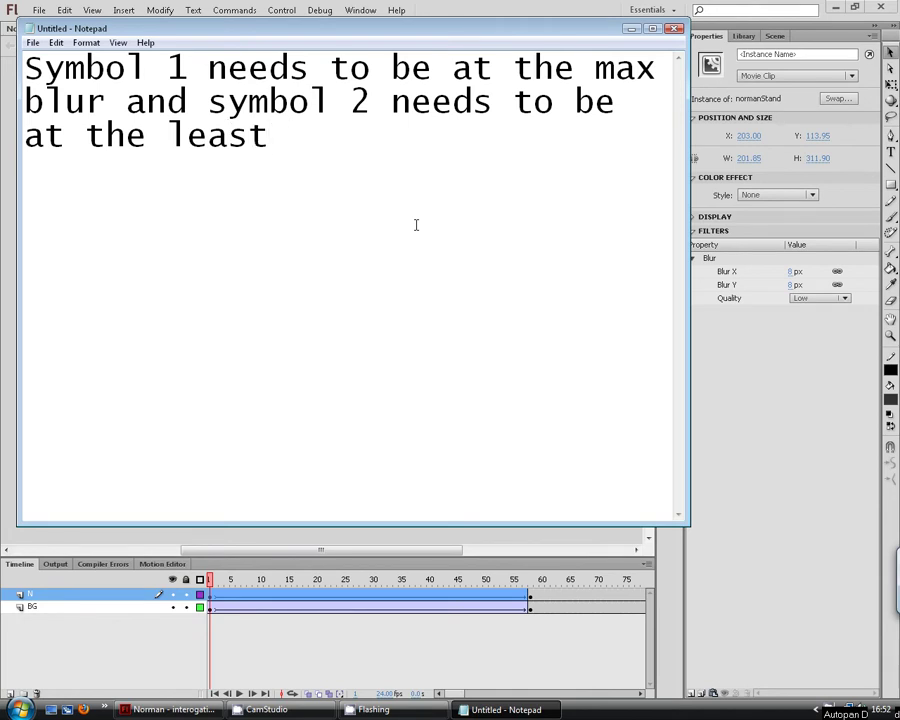
text(m)
key(BackSpace)
text(blur)
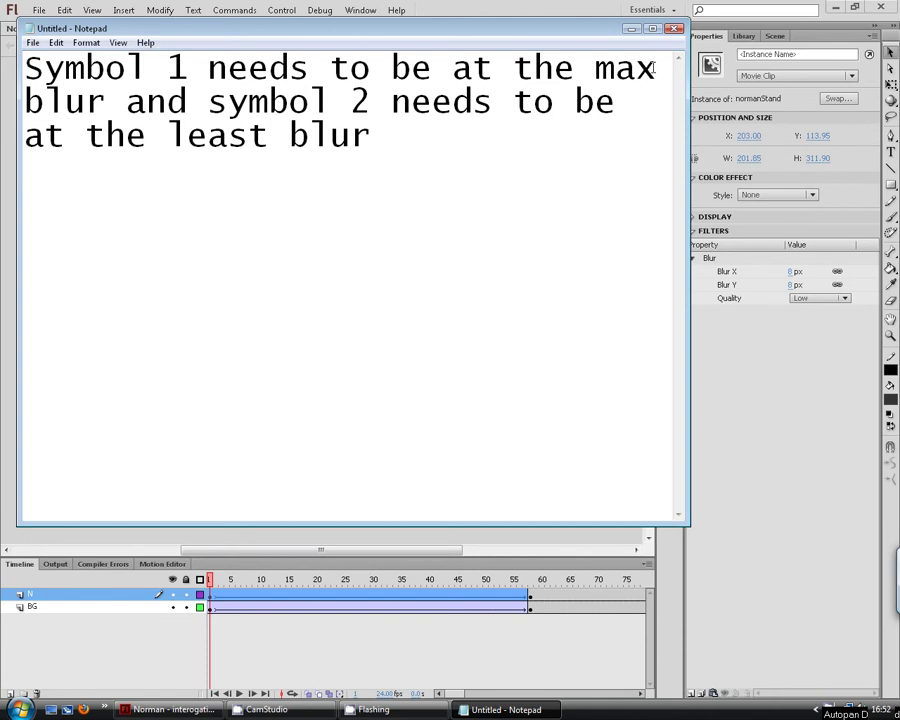
- Replace the word "max" in the note with "medium" and highlight the new word briefly
drag(657, 68, 595, 68)
key(BackSpace)
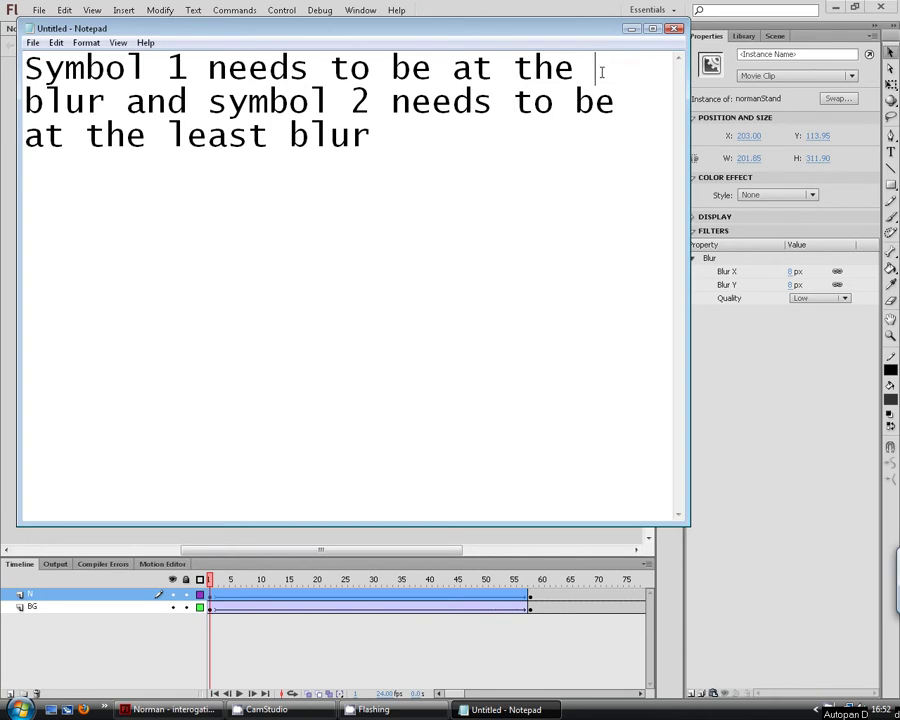
text(mi)
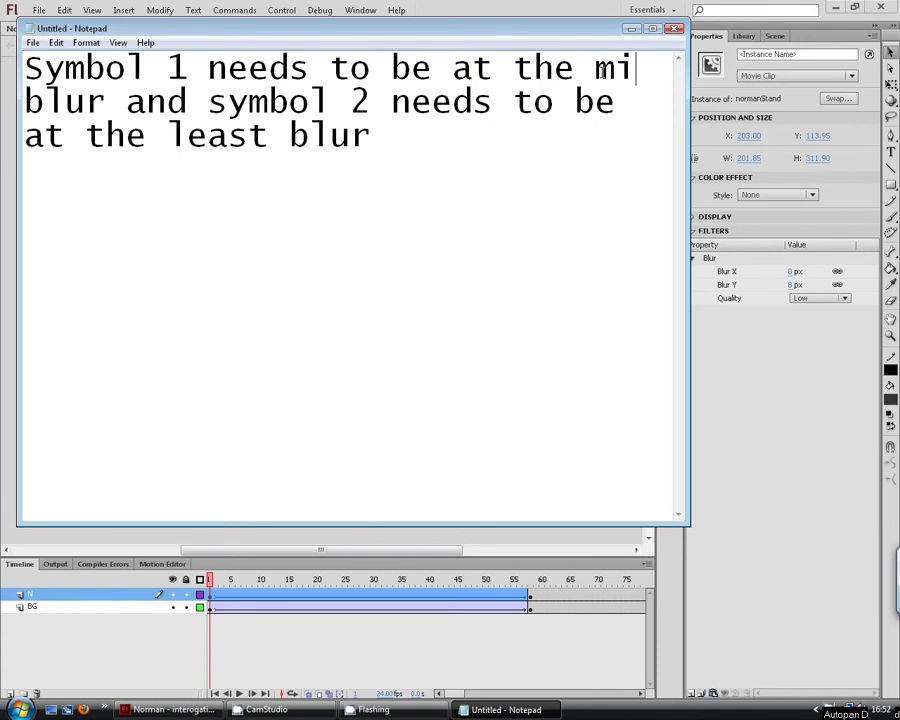
key(BackSpace)
text(edium)
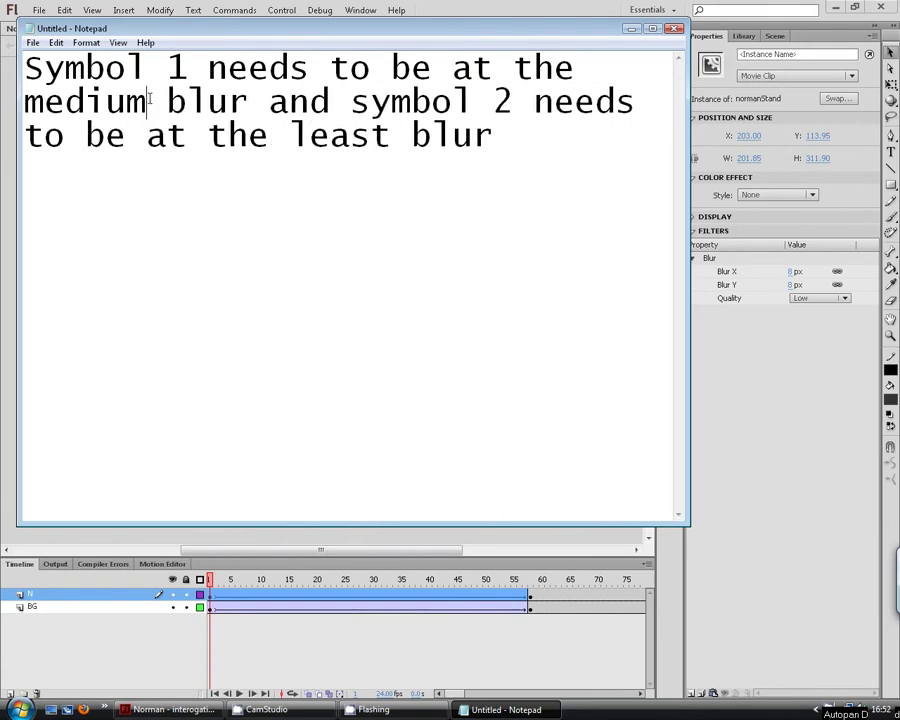
right_click(46, 100)
mouse_move(150, 99)
mouse_down()
mouse_move(46, 100)
mouse_move(146, 103)
mouse_up()
click(26, 102)
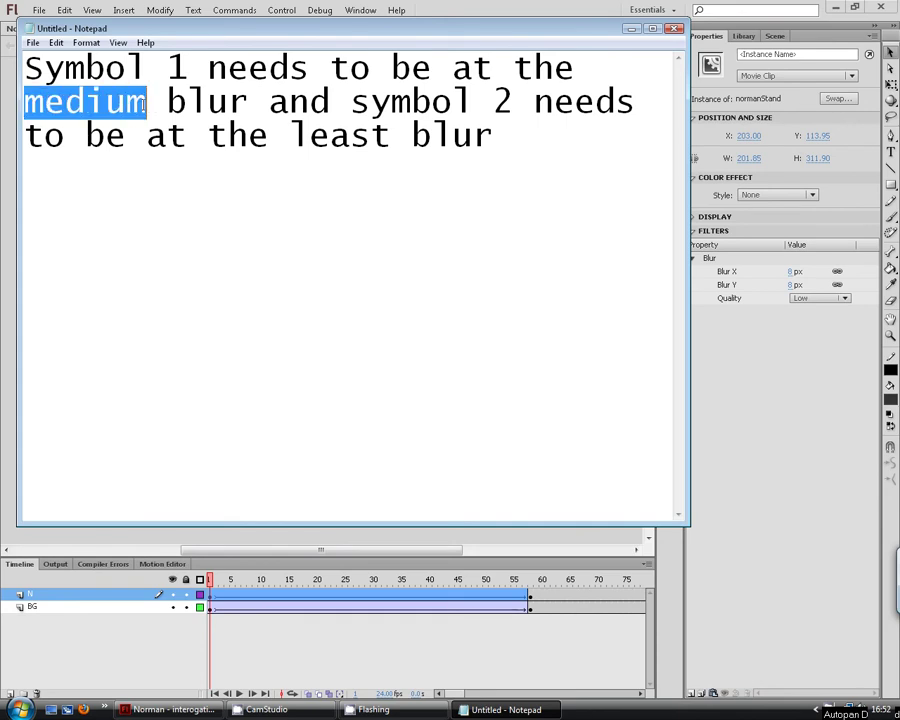
click(148, 103)
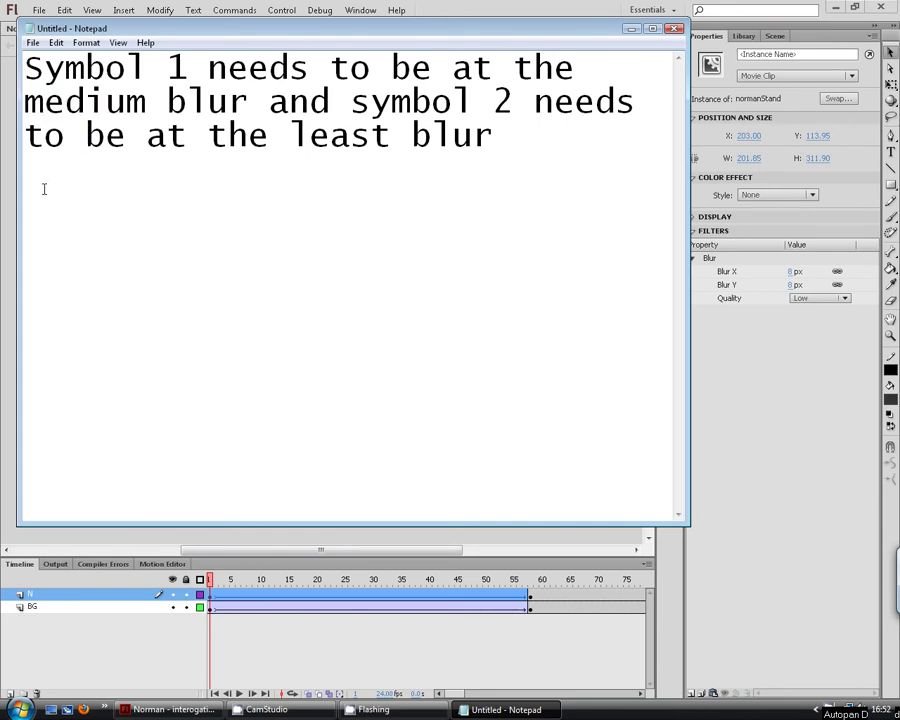
- Clear the note, switch to Flash, and select the character on frame 1 of layer N
key(ctrl+a)
key(Delete)
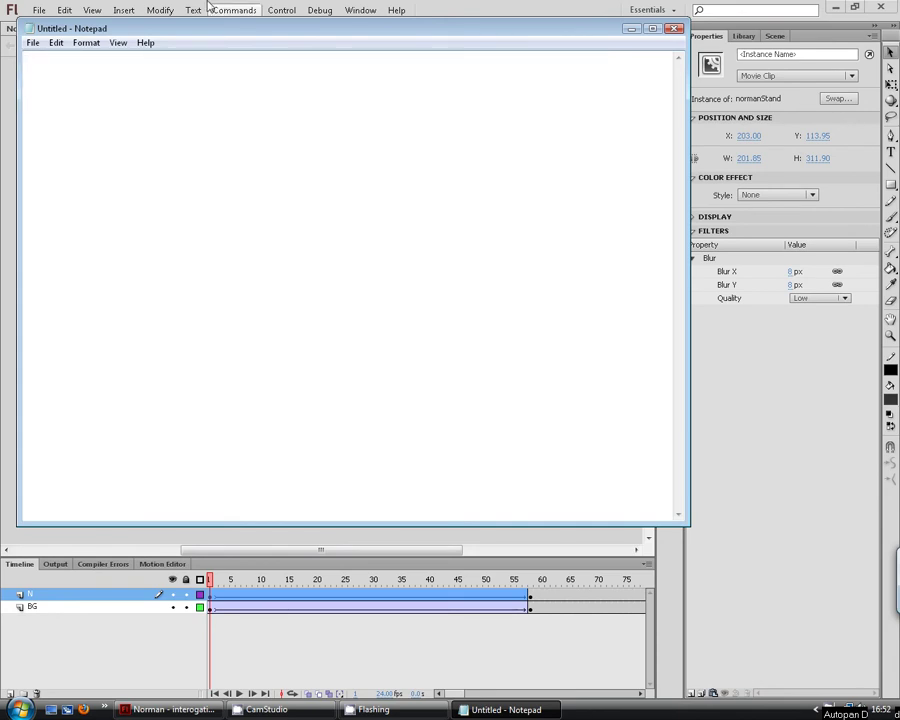
click(8, 162)
click(211, 595)
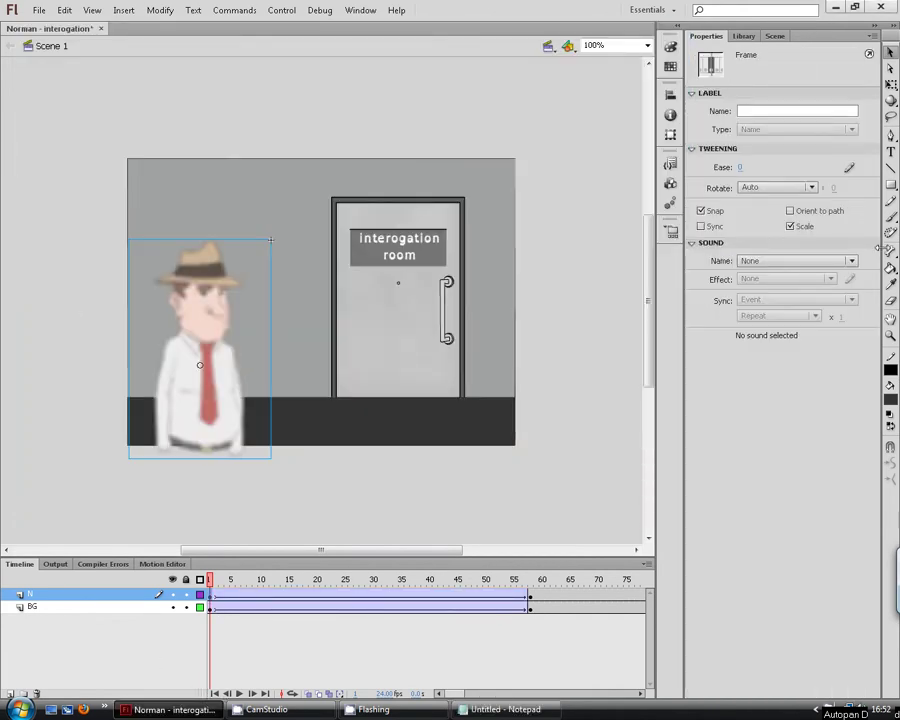
click(231, 357)
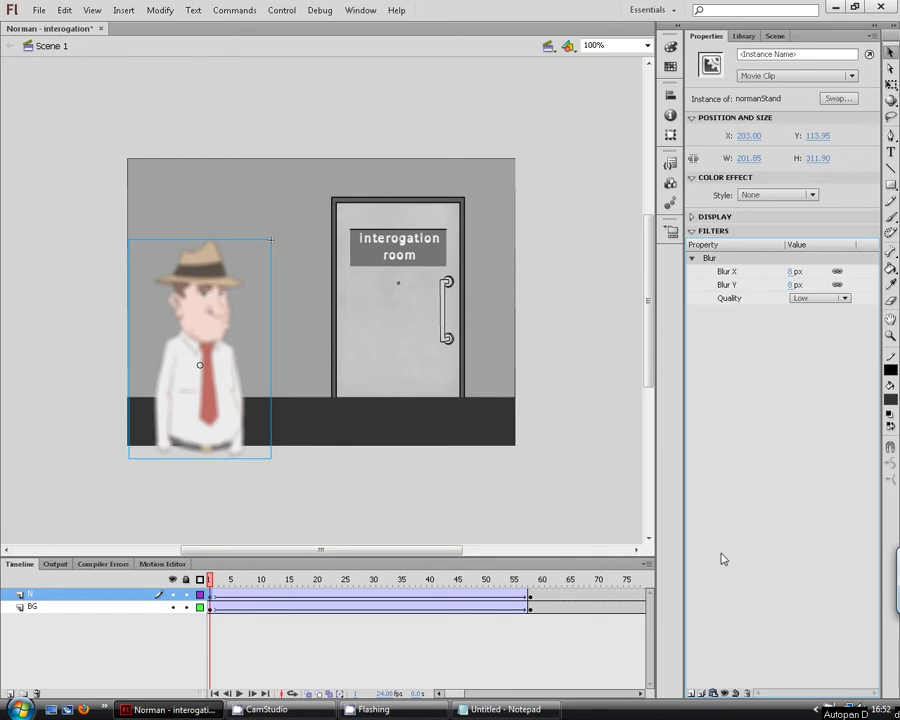
- Remove the character's existing blur filter and add a new Blur filter to it
key(Delete)
key(ctrl+z)
click(745, 693)
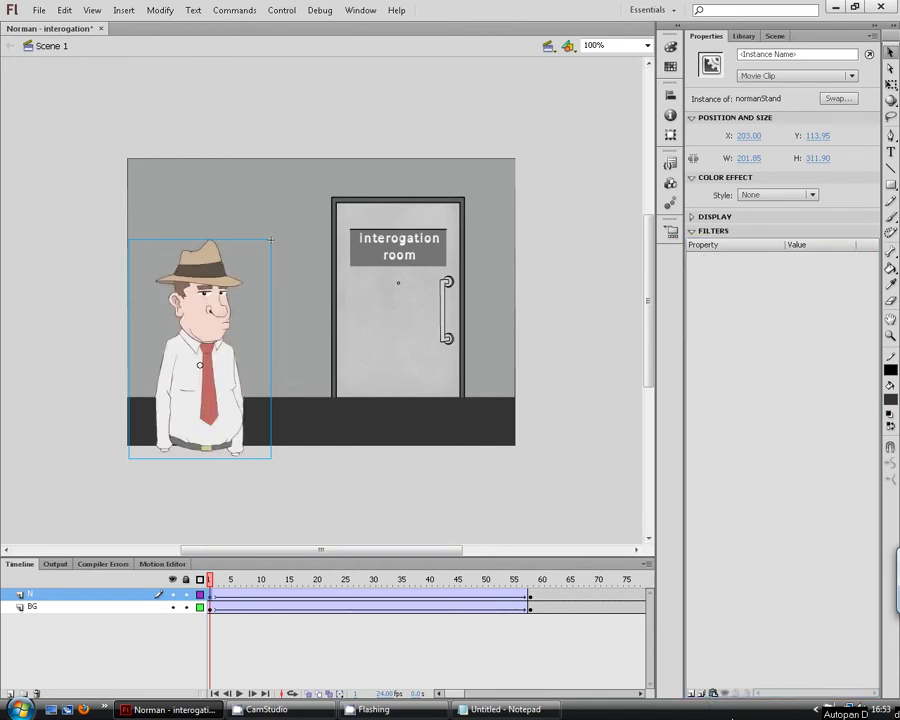
click(690, 697)
click(717, 599)
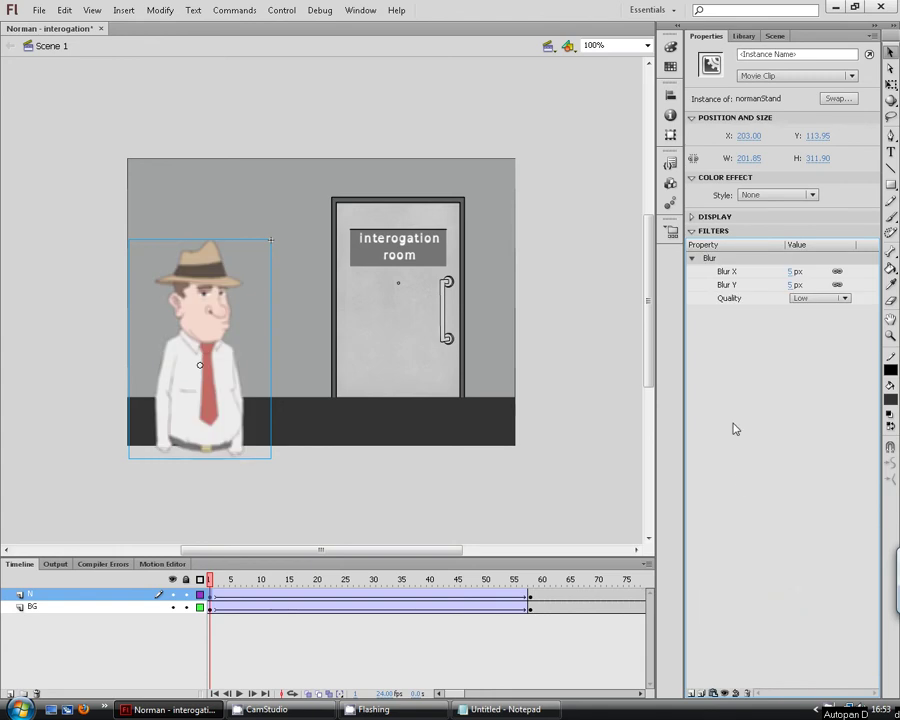
- Try a 14 px blur on the character, and settle on 8 px for Blur X and Blur Y
click(793, 271)
text(14)
key(Return)
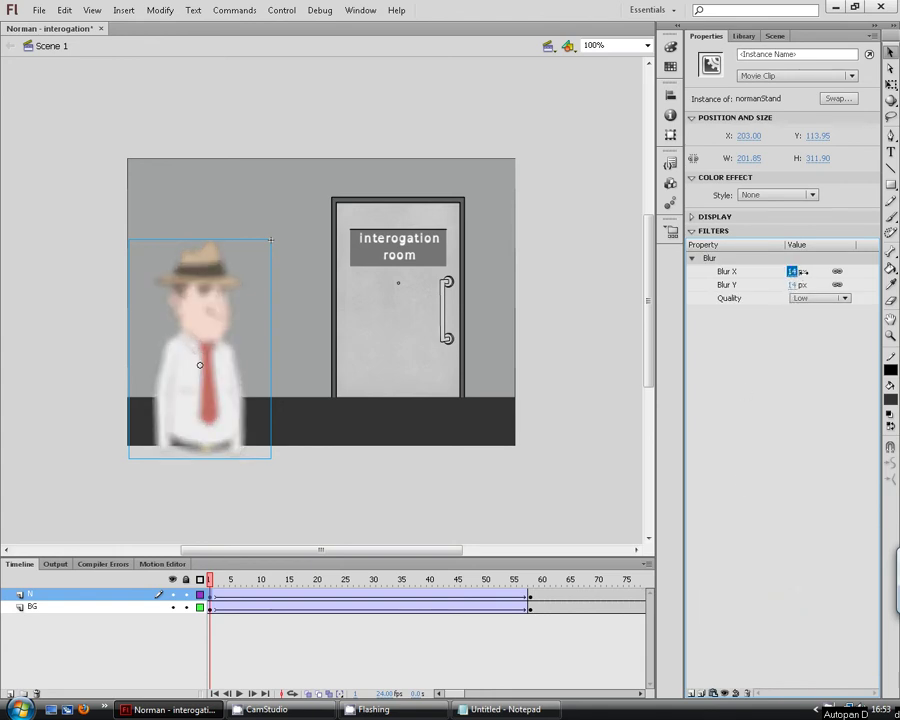
drag(820, 271, 800, 272)
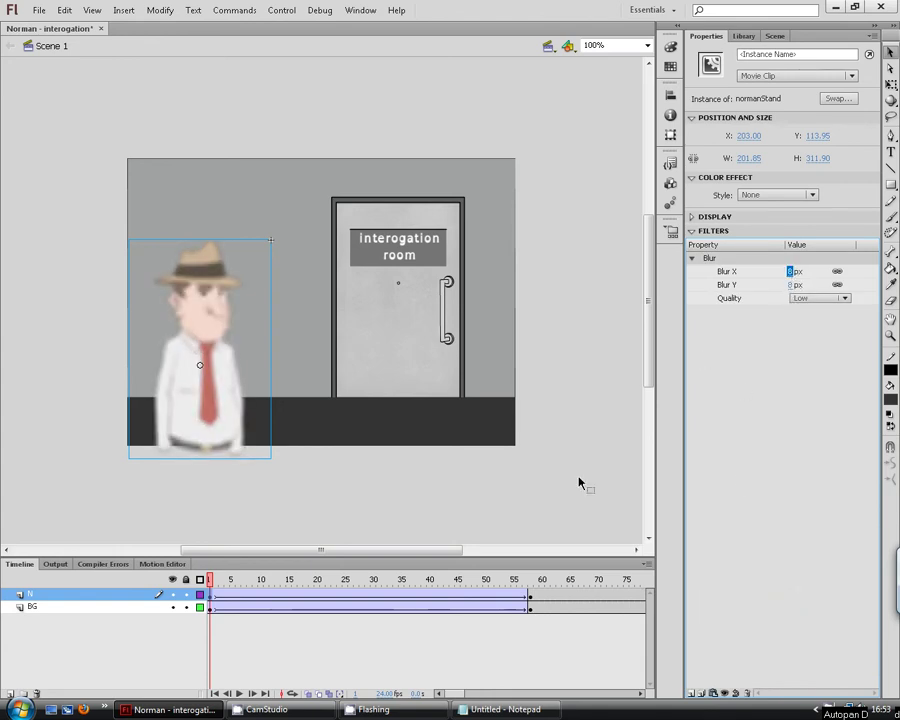
- Select the background symbol, open its Blur X value for inspection, and deselect the symbol
click(487, 437)
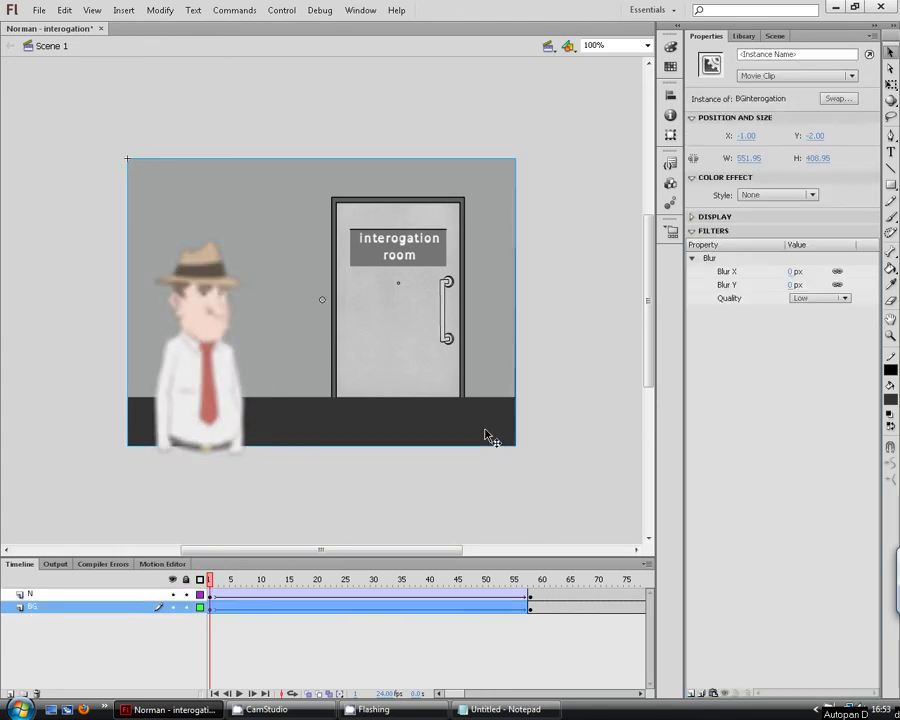
click(793, 271)
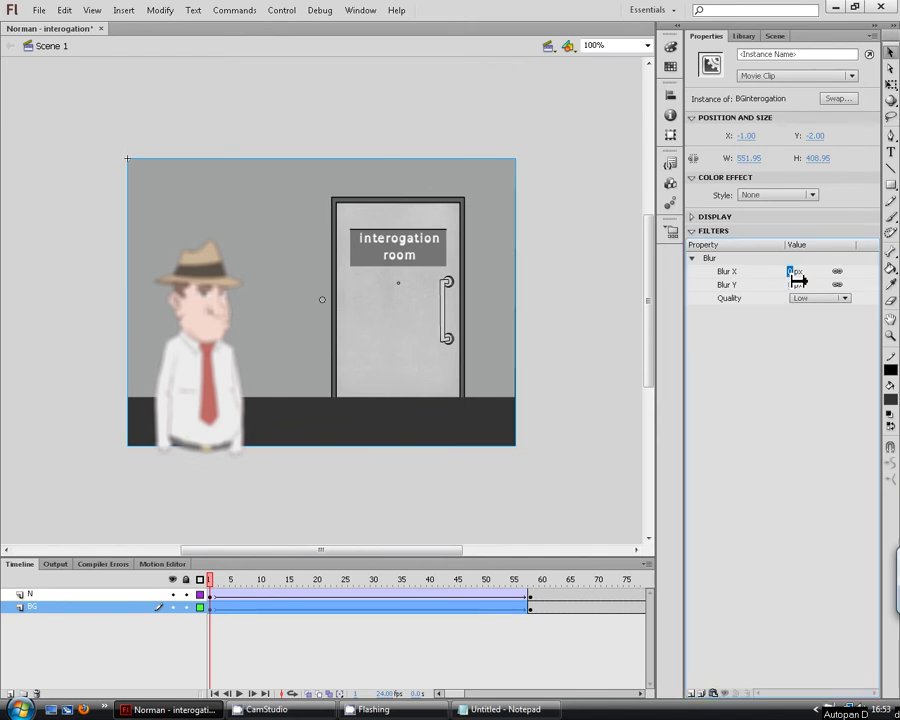
click(587, 415)
- Switch to Notepad and begin a new note with "Then you need to create"
click(505, 709)
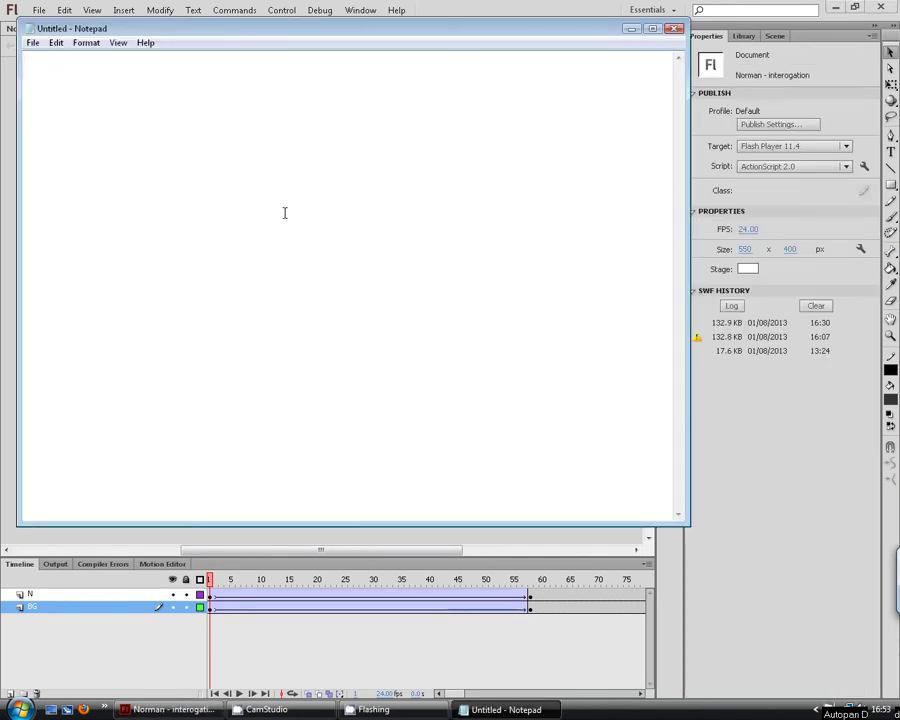
text(Thje)
key(BackSpace)
key(BackSpace)
text(en )
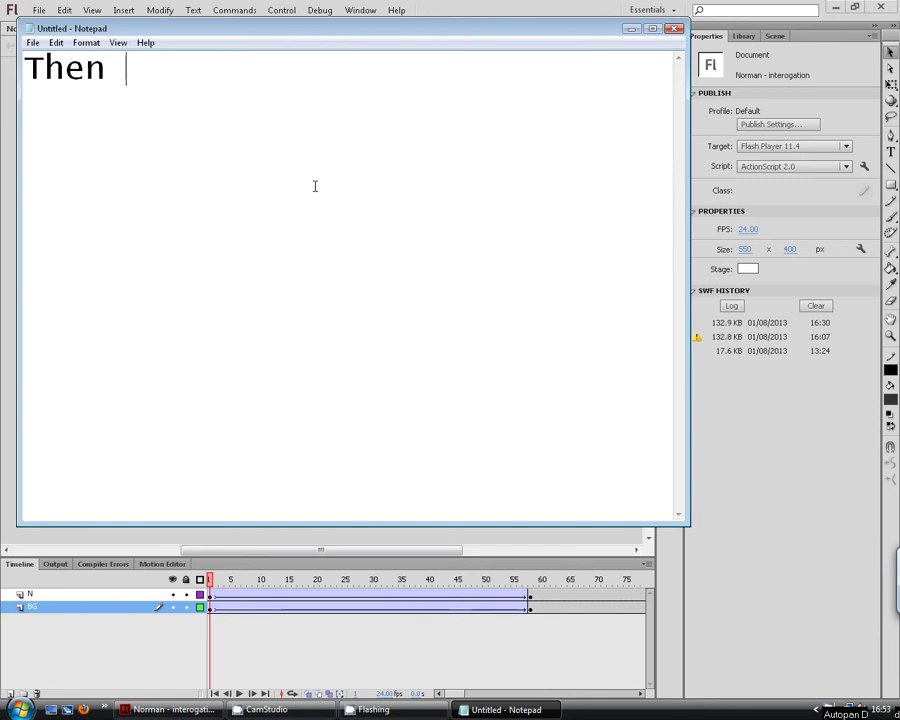
text(you need to )
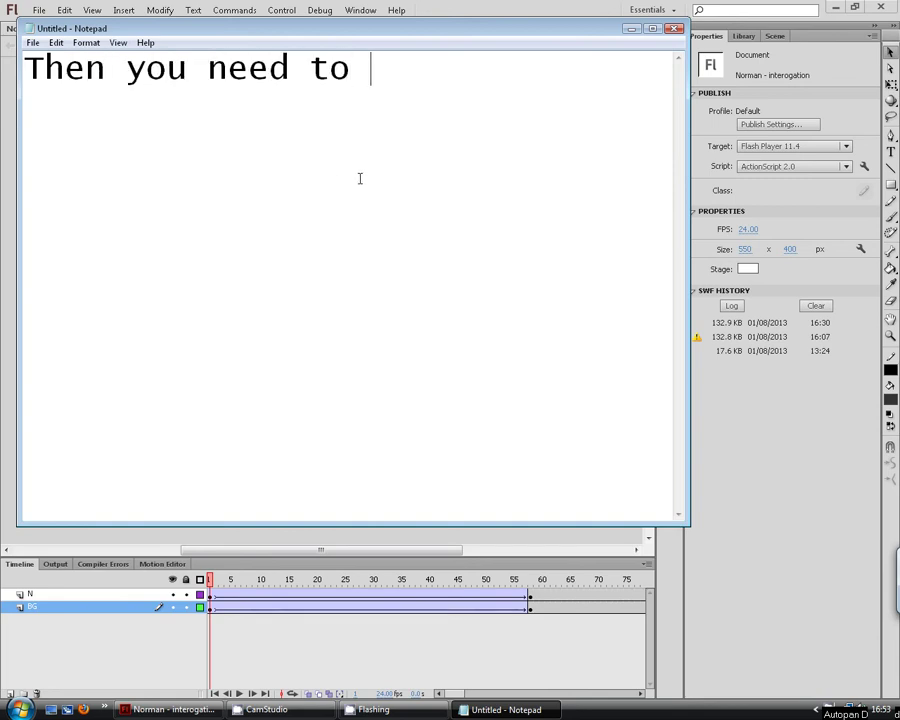
text(cret)
key(BackSpace)
key(BackSpace)
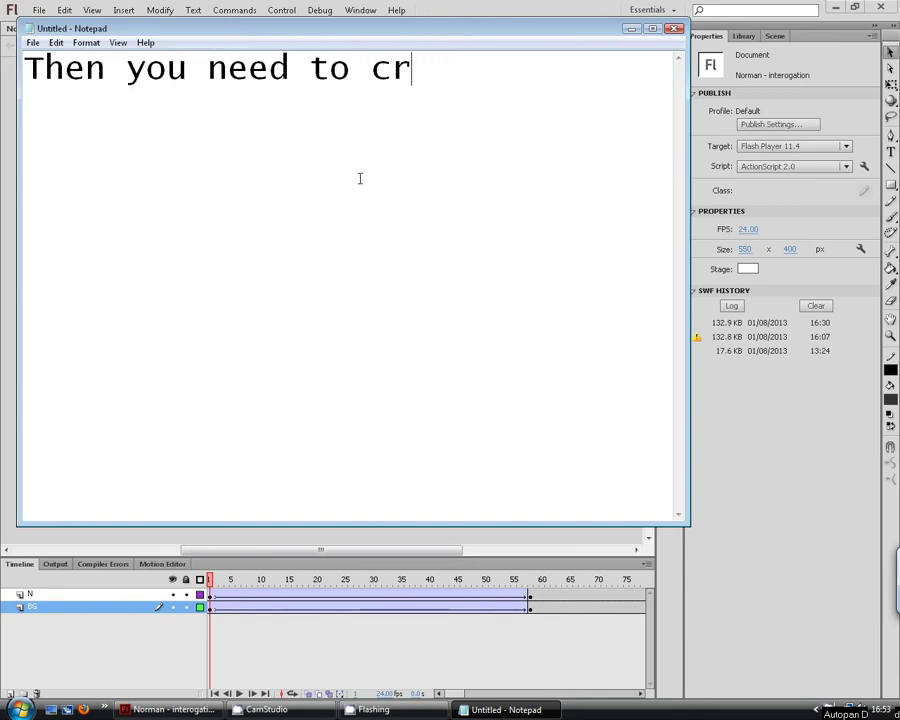
text(eate )
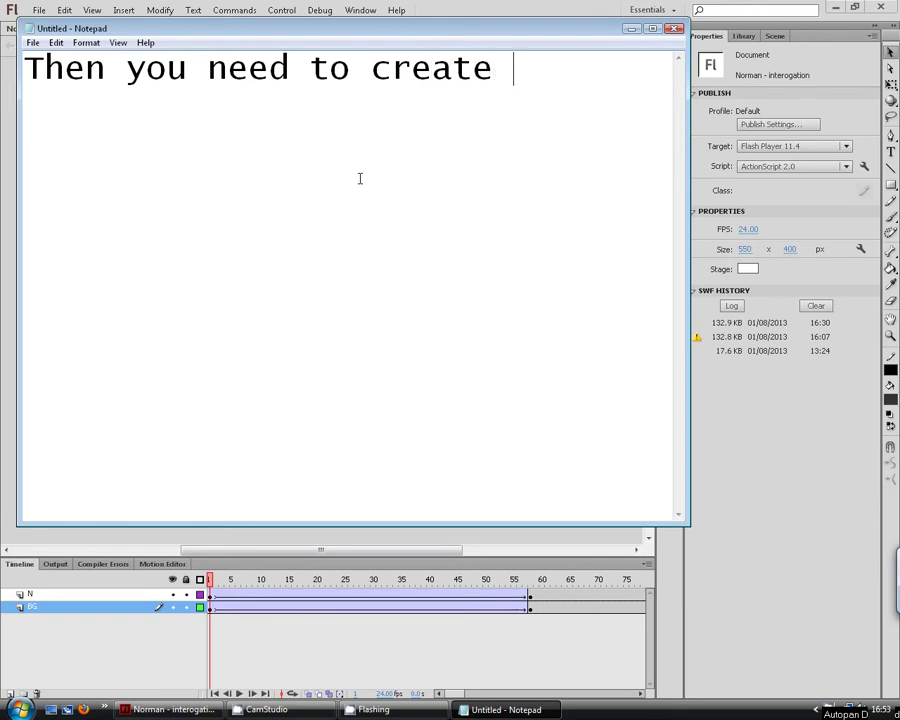
- Continue the note with "keyframes and tween"
text(key)
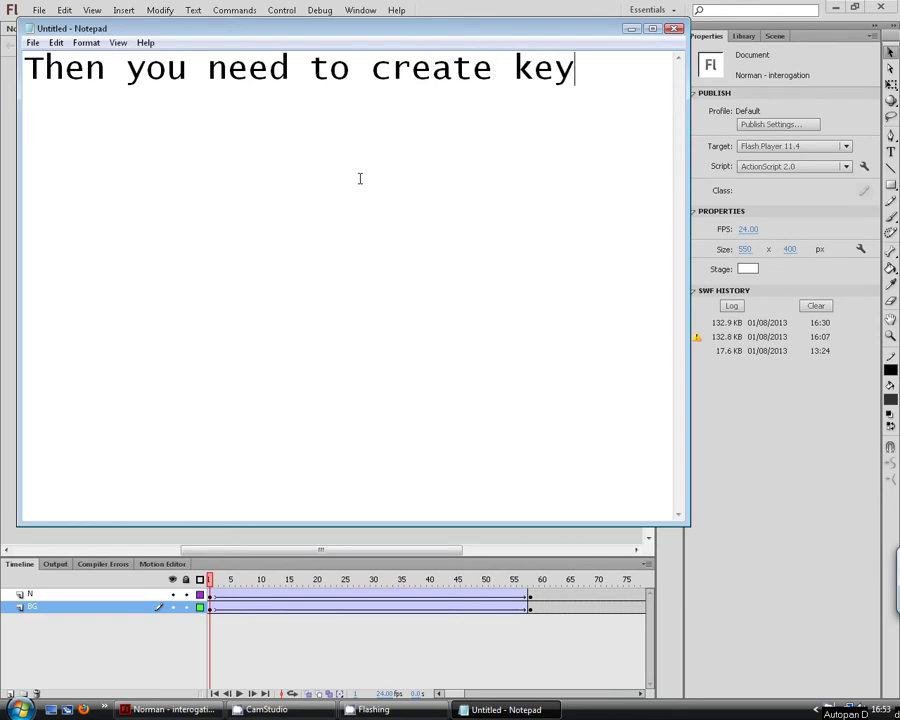
text(drame)
key(BackSpace)
key(BackSpace)
key(BackSpace)
key(BackSpace)
key(BackSpace)
key(BackSpace)
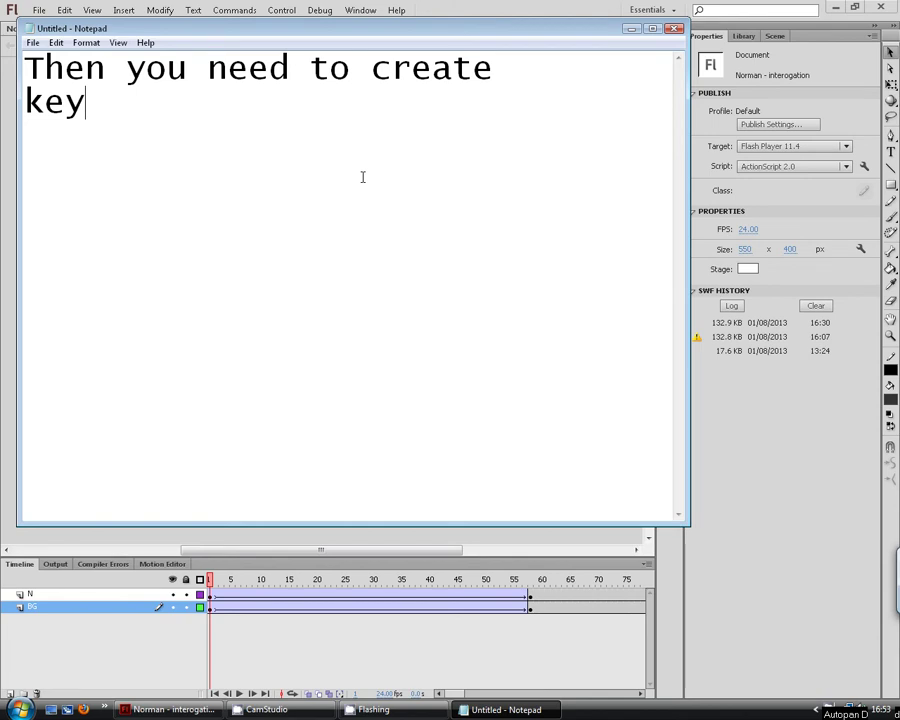
text(yfr)
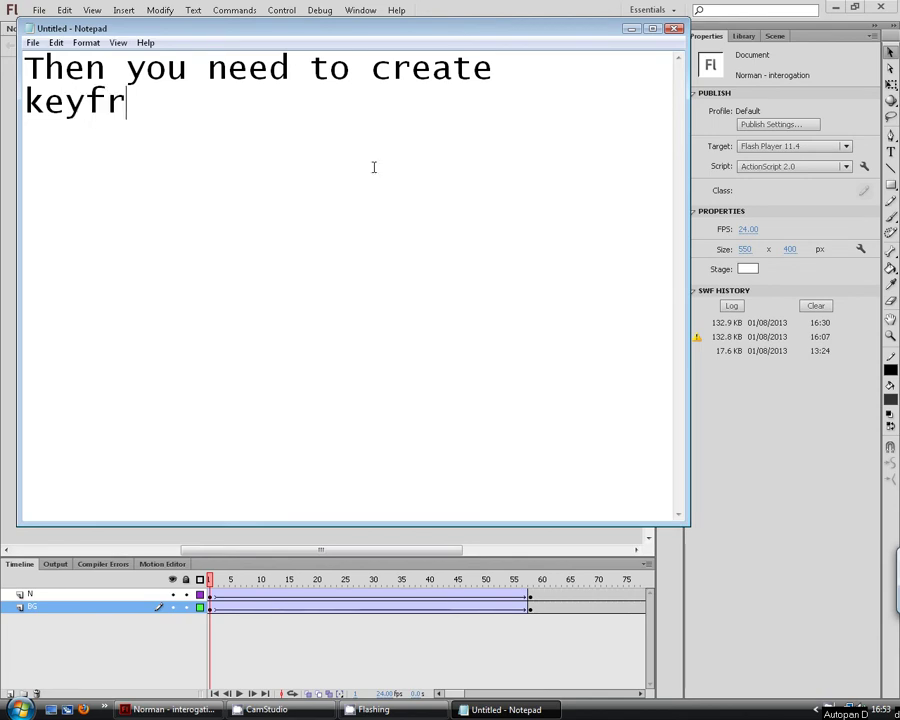
text(ames and )
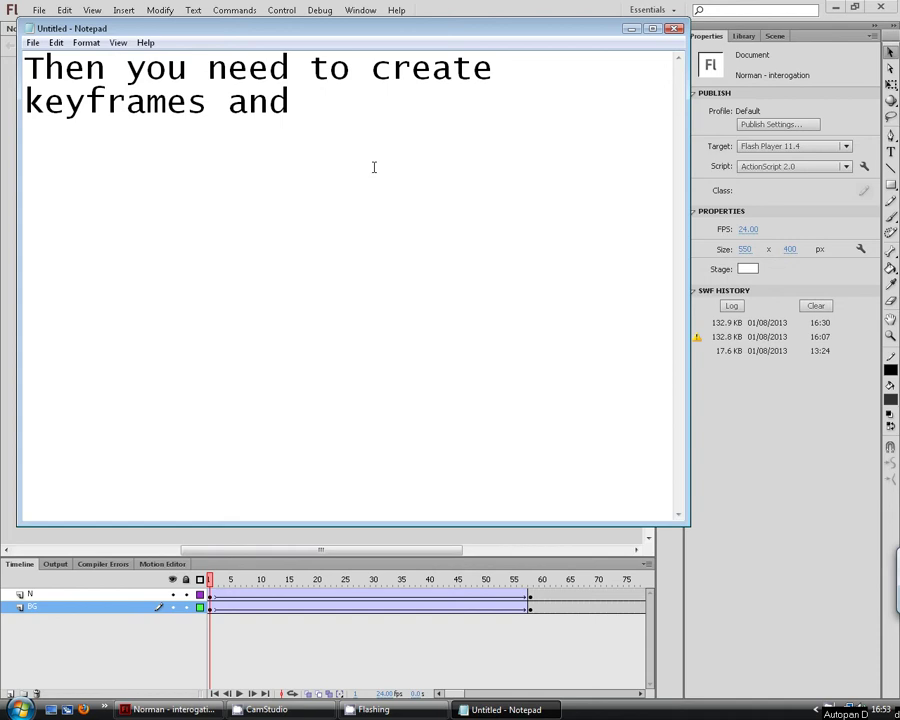
text(tween)
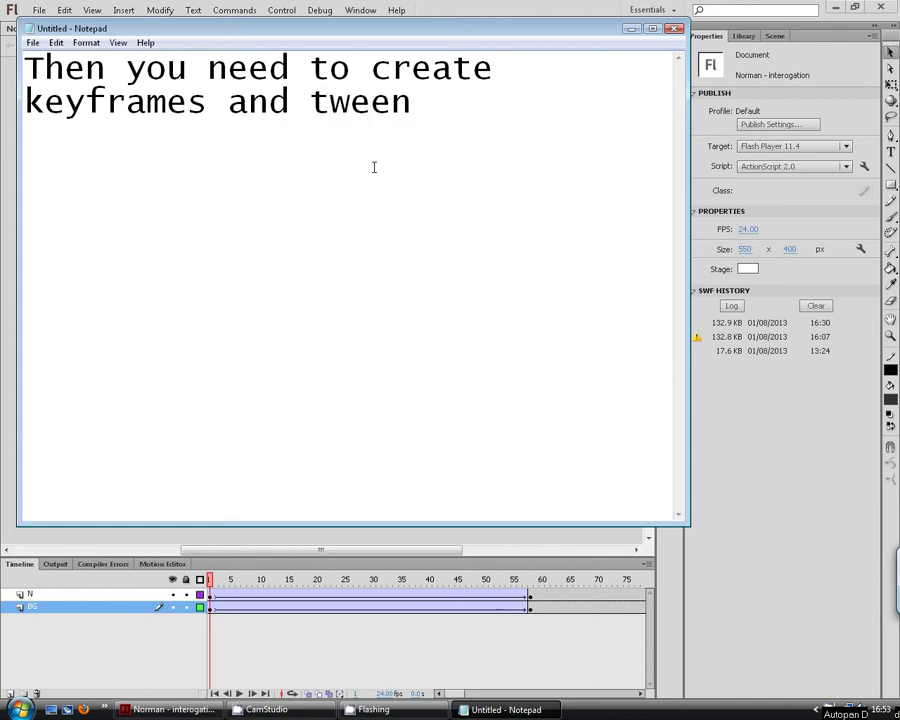
- Replace the note's last word "tween" with "reverse it"
key(BackSpace)
key(BackSpace)
key(BackSpace)
key(BackSpace)
key(BackSpace)
key(BackSpace)
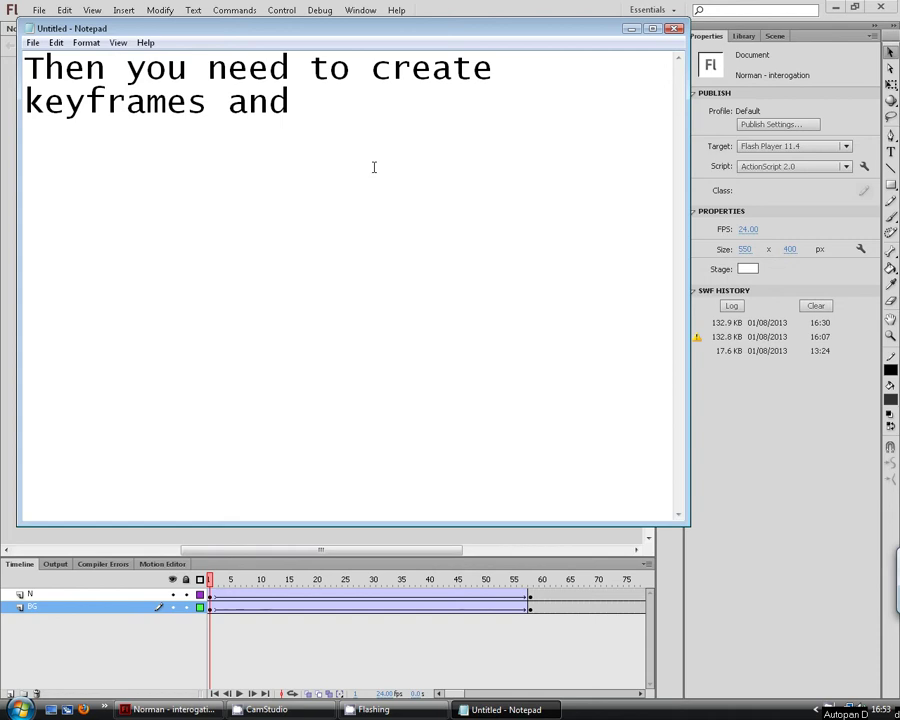
text(reverse)
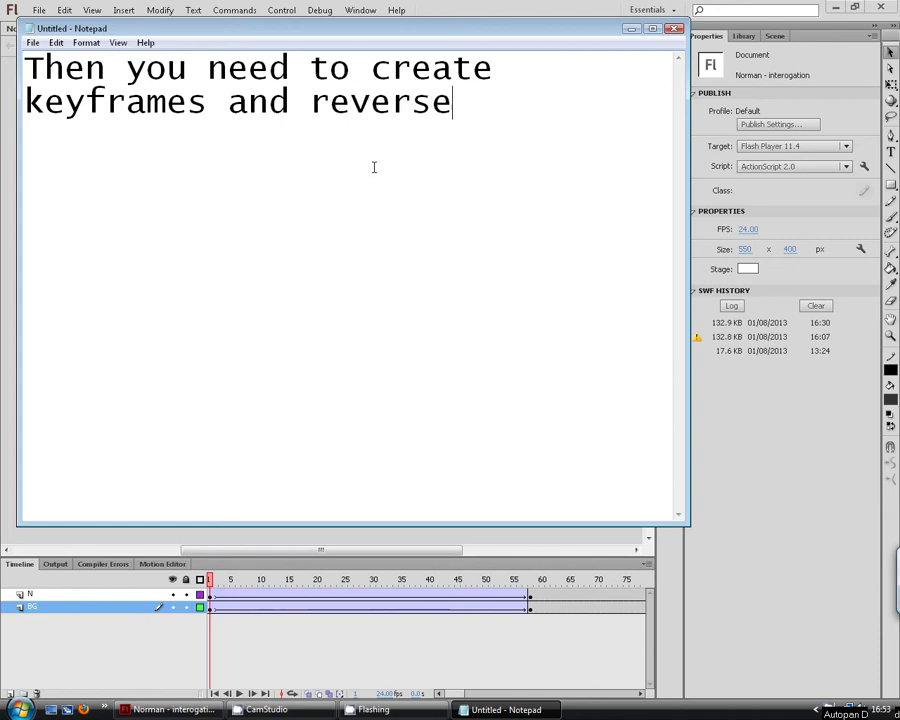
text( t)
key(BackSpace)
text(uit)
key(BackSpace)
key(BackSpace)
key(BackSpace)
text(it)
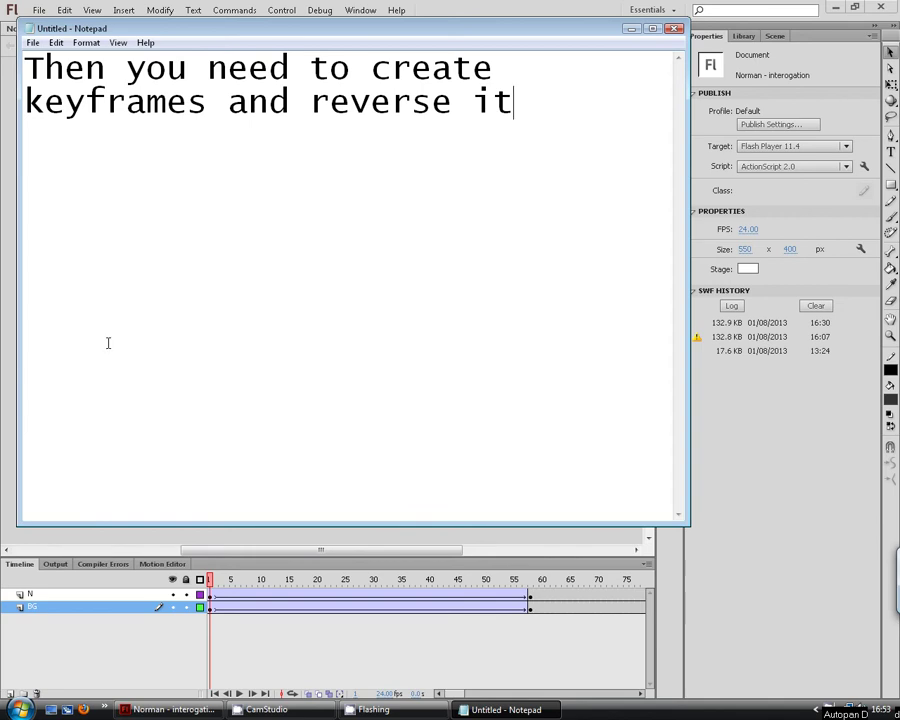
- Switch to Flash, scrub the focus shift from frame 1 to 59, and select layer N's keyframe at frame 58
click(10, 258)
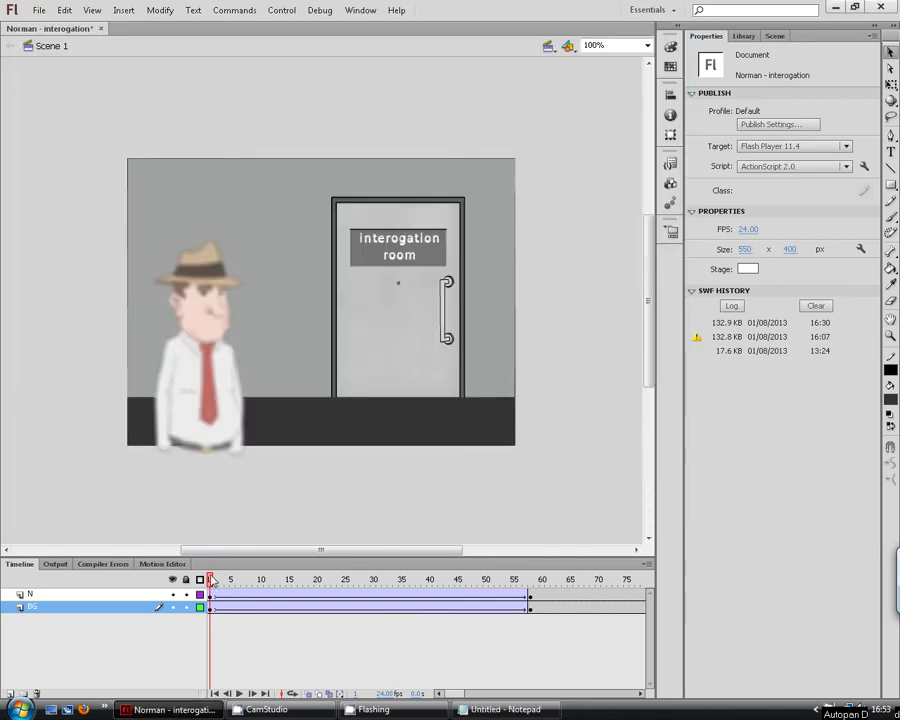
drag(210, 580, 540, 597)
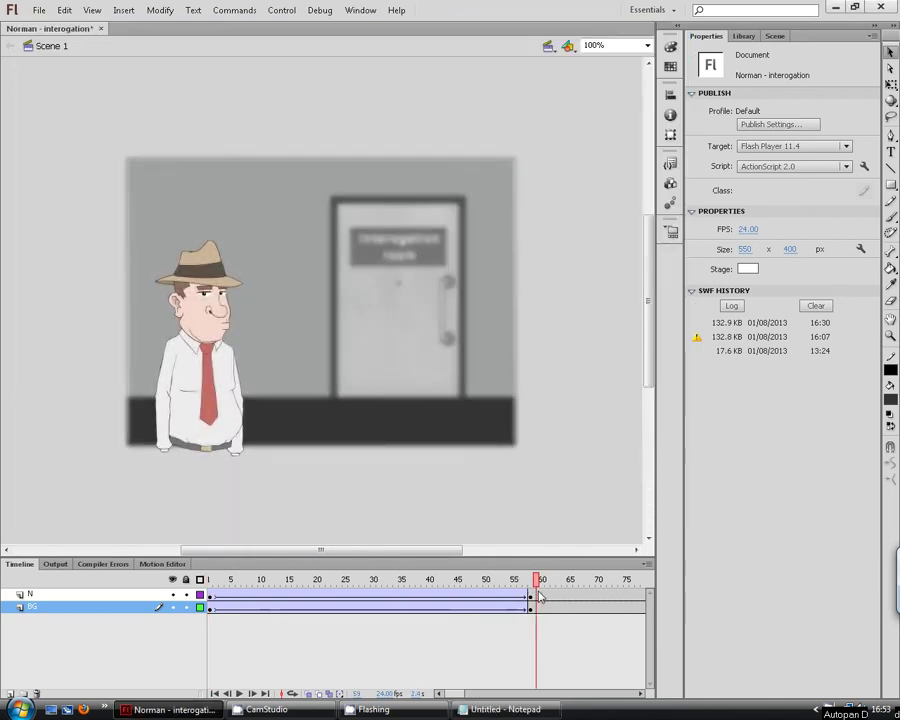
click(530, 596)
- Switch to Notepad and replace the note with "Making the 1st symbol have the least"
click(505, 709)
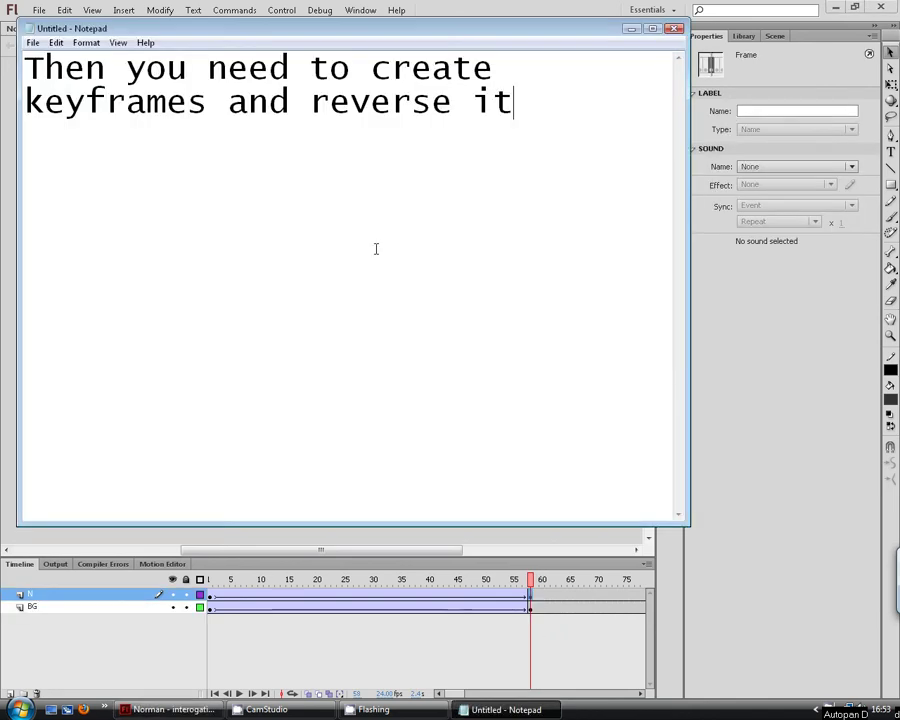
key(ctrl+a)
text(Mak)
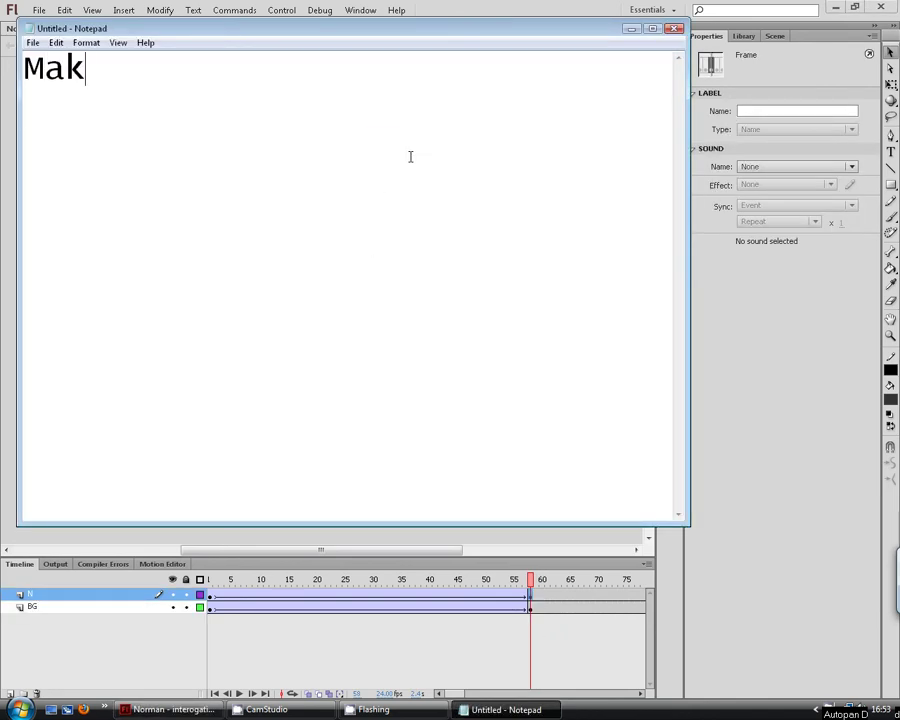
text(ing the f)
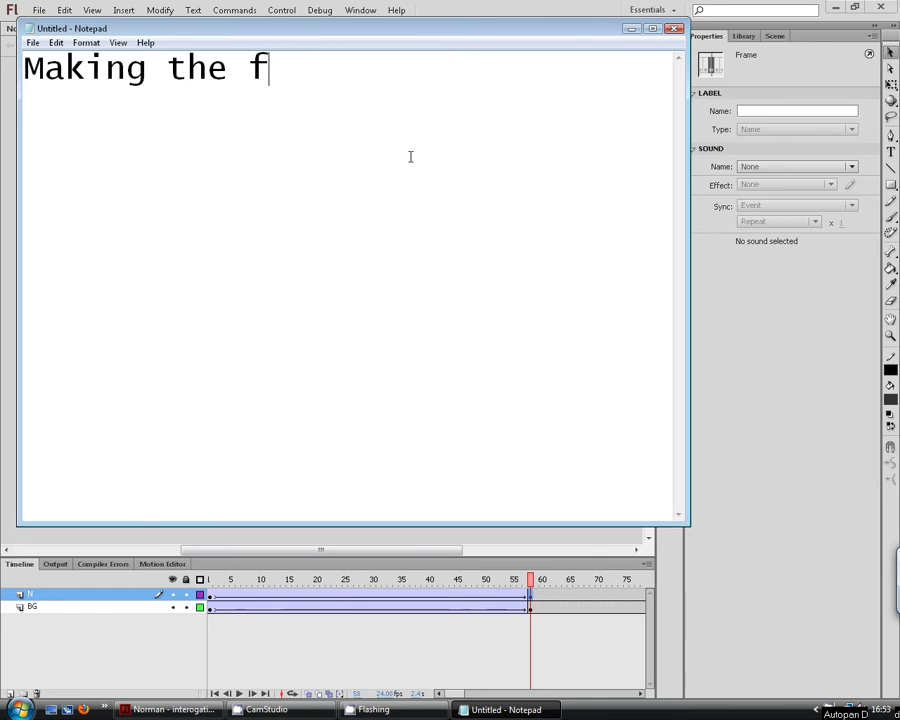
key(BackSpace)
key(BackSpace)
text(1st )
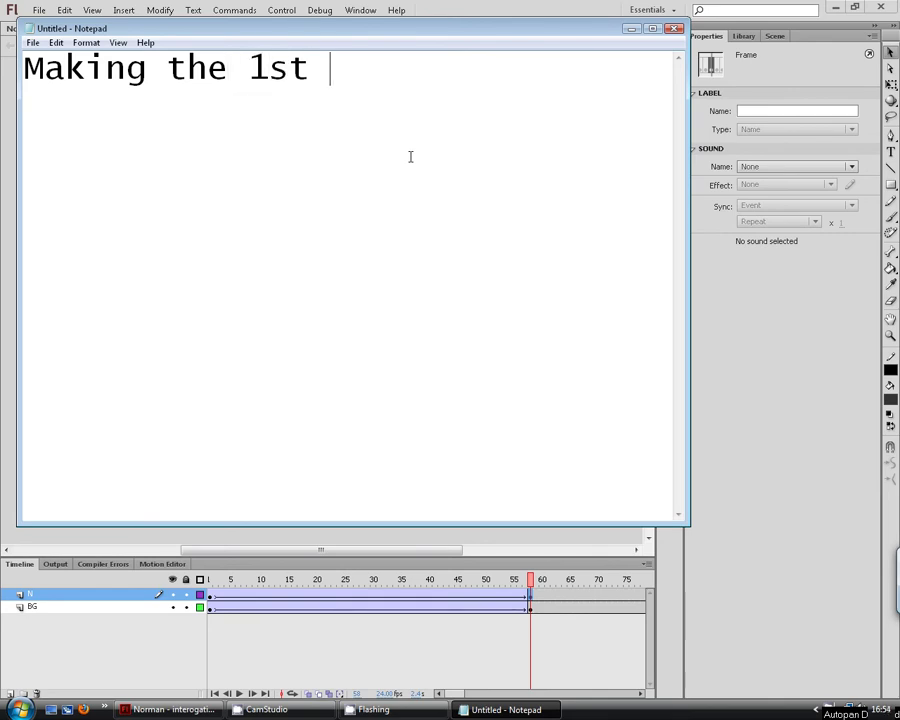
text(symbol )
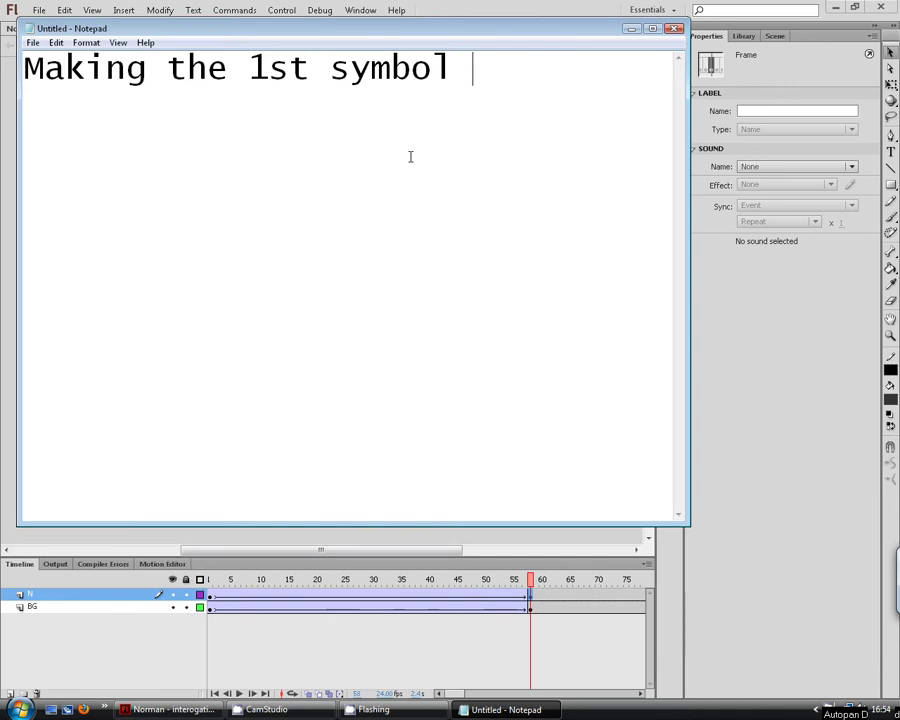
text(have thwe)
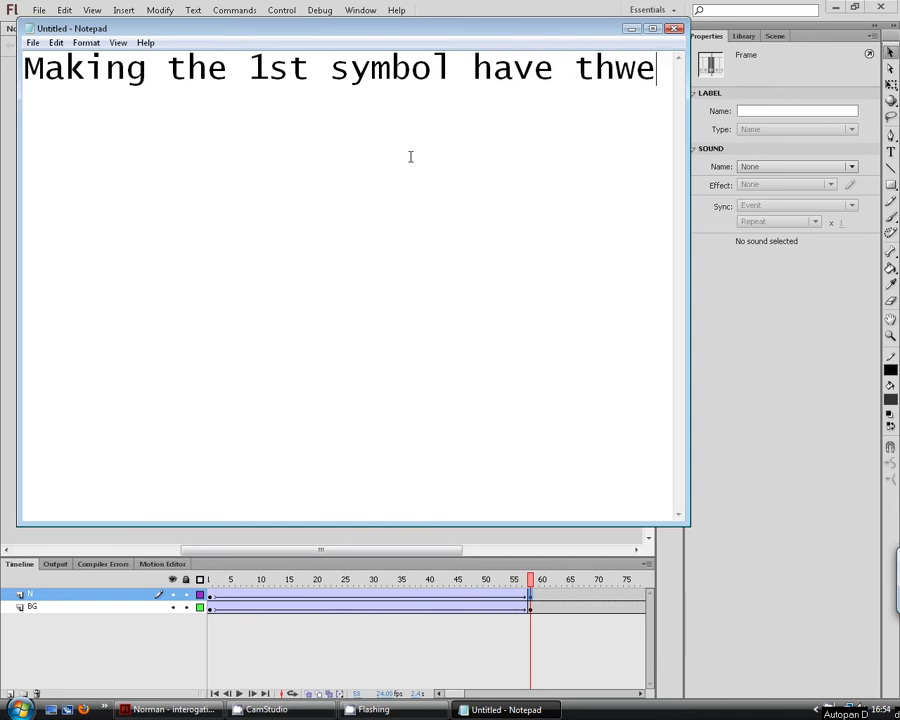
key(BackSpace)
key(BackSpace)
text(e)
text(st )
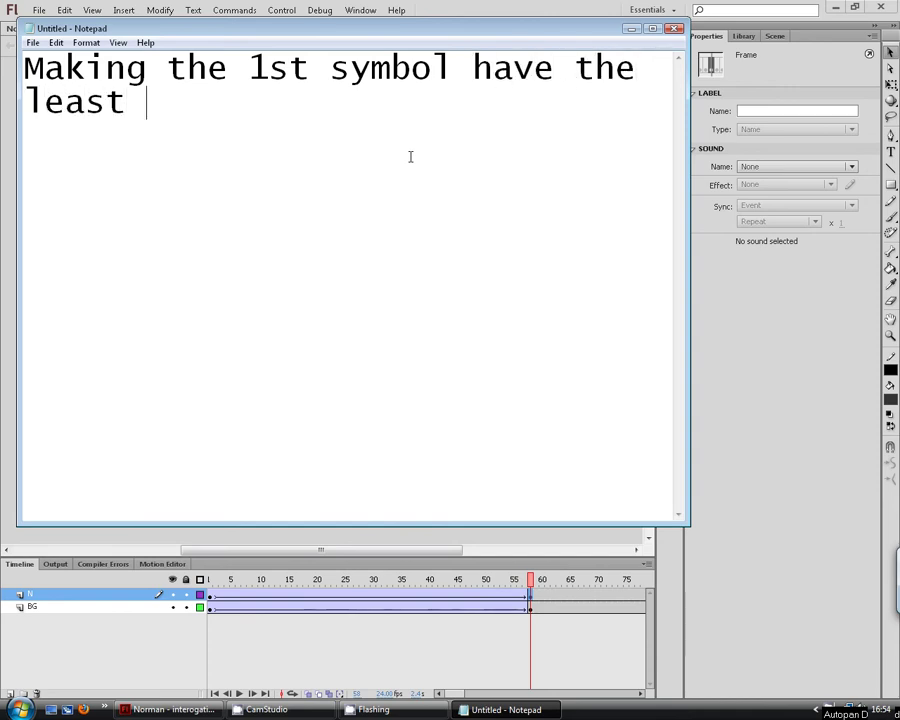
- Continue the note with "and the 2nd medium blur"
text(and the 2nd )
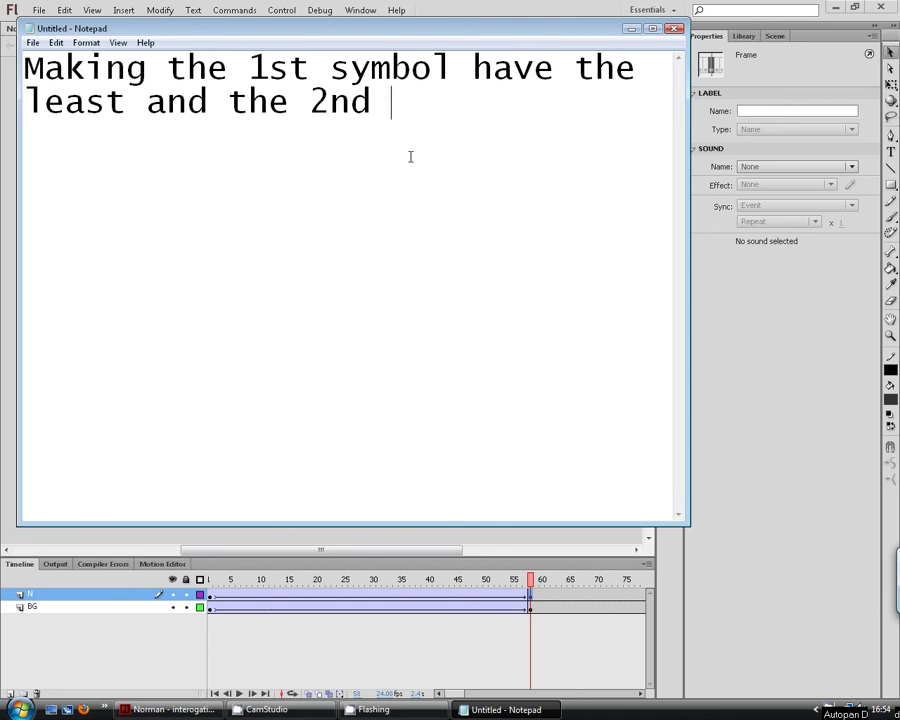
text(the)
key(BackSpace)
key(BackSpace)
key(BackSpace)
key(BackSpace)
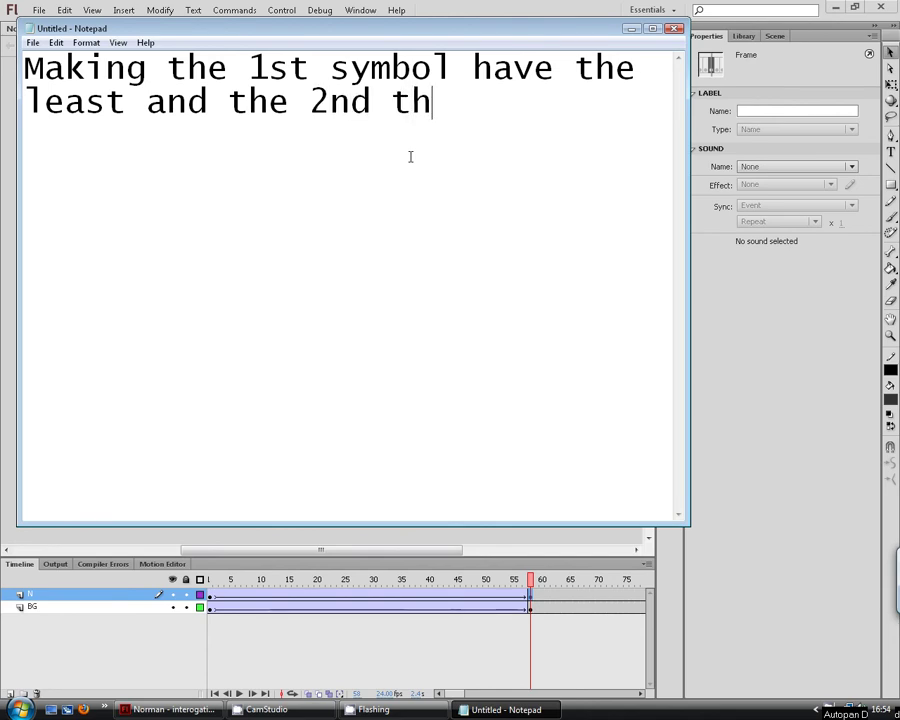
text(medium)
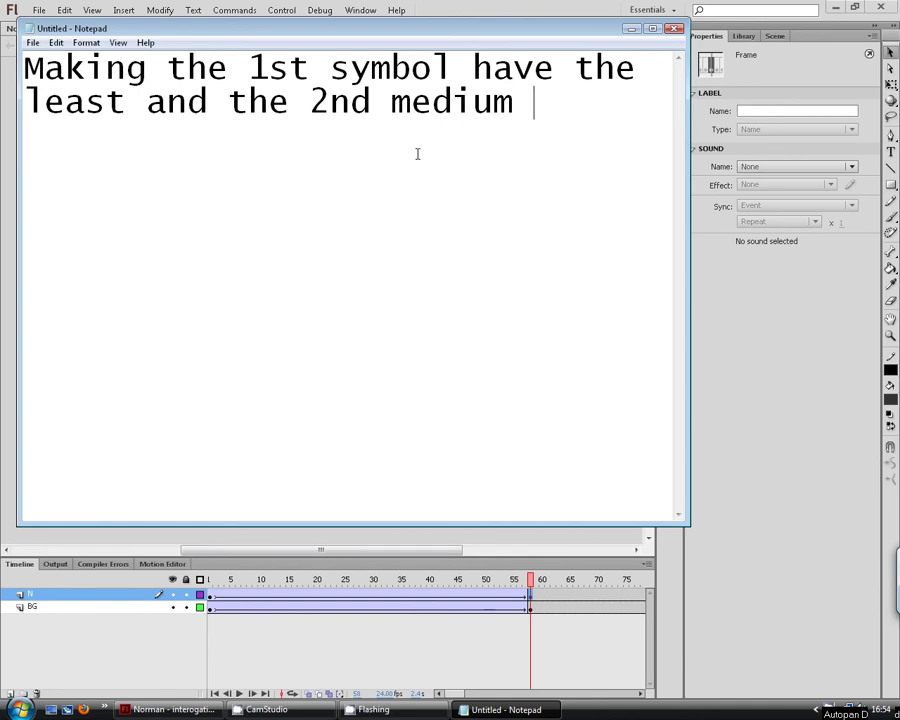
text( blue)
key(BackSpace)
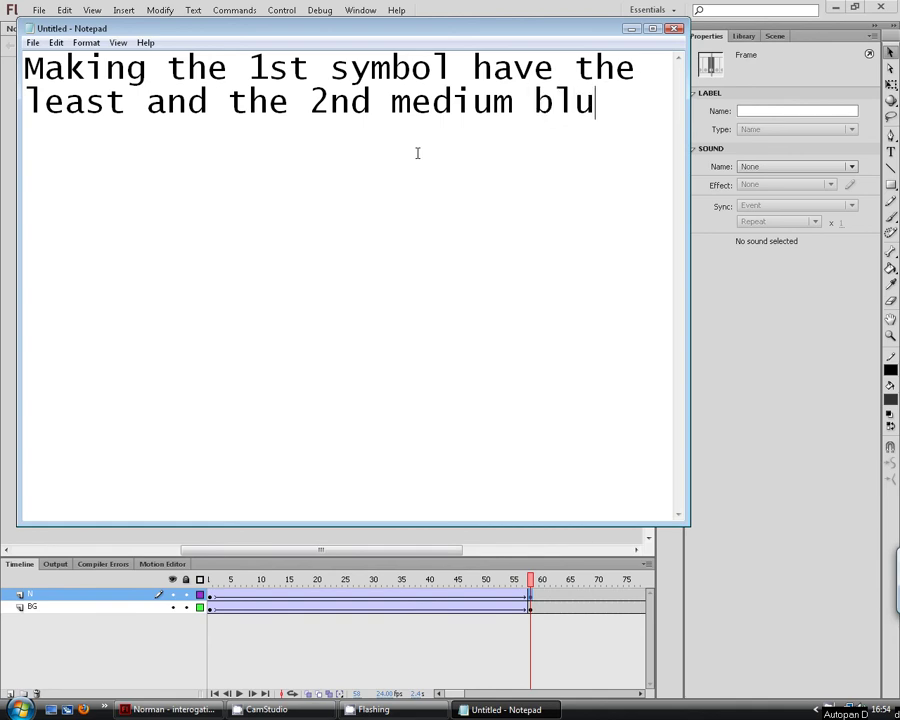
text(r)
- Replace the whole note with "This creates a focus effect"
key(ctrl+a)
text(This )
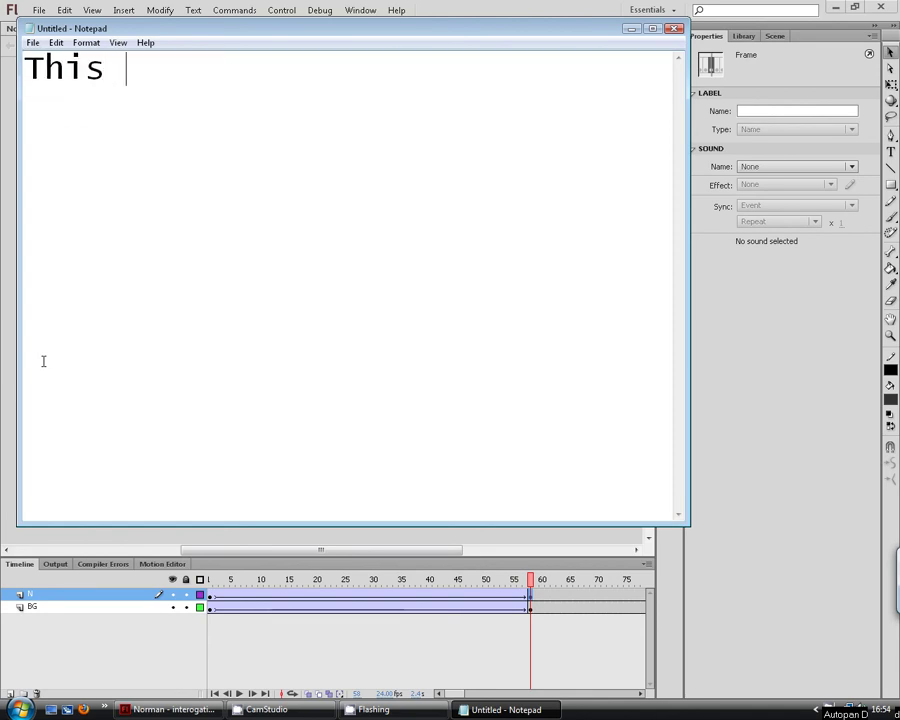
text(creates )
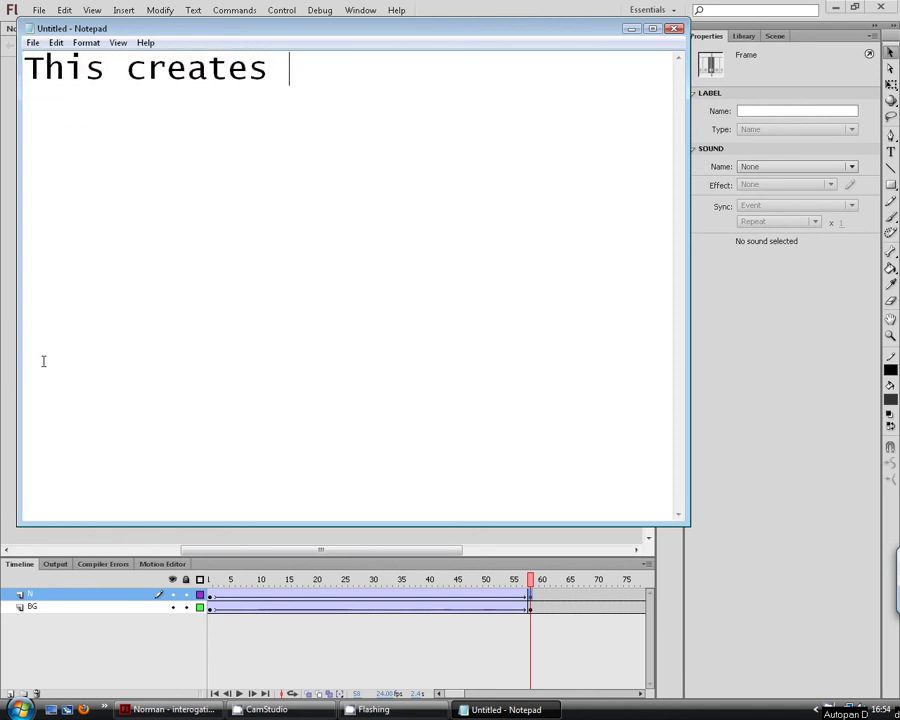
text(a focus )
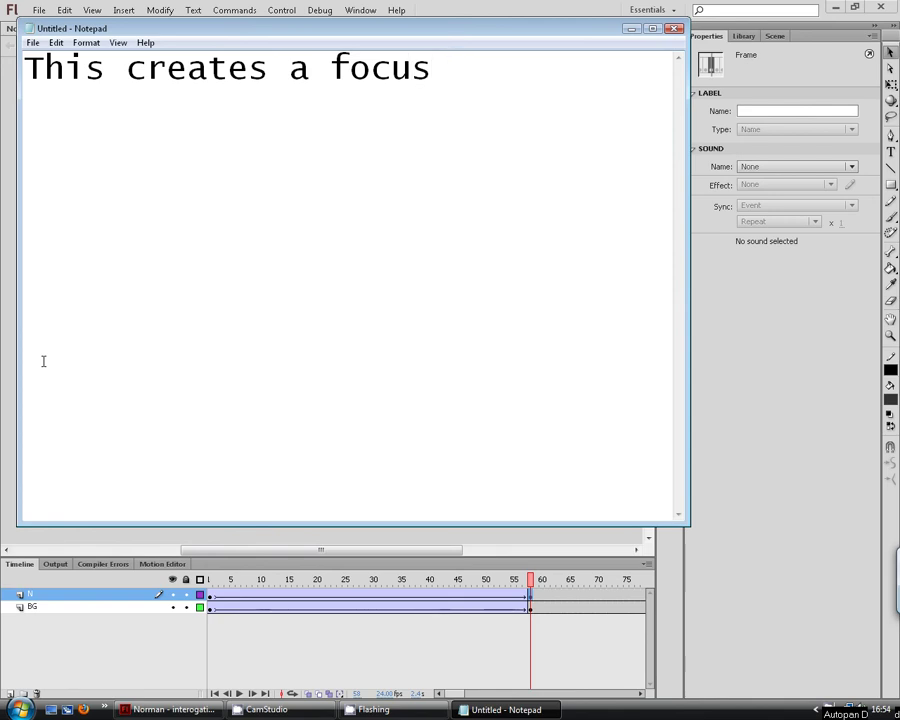
text(effect)
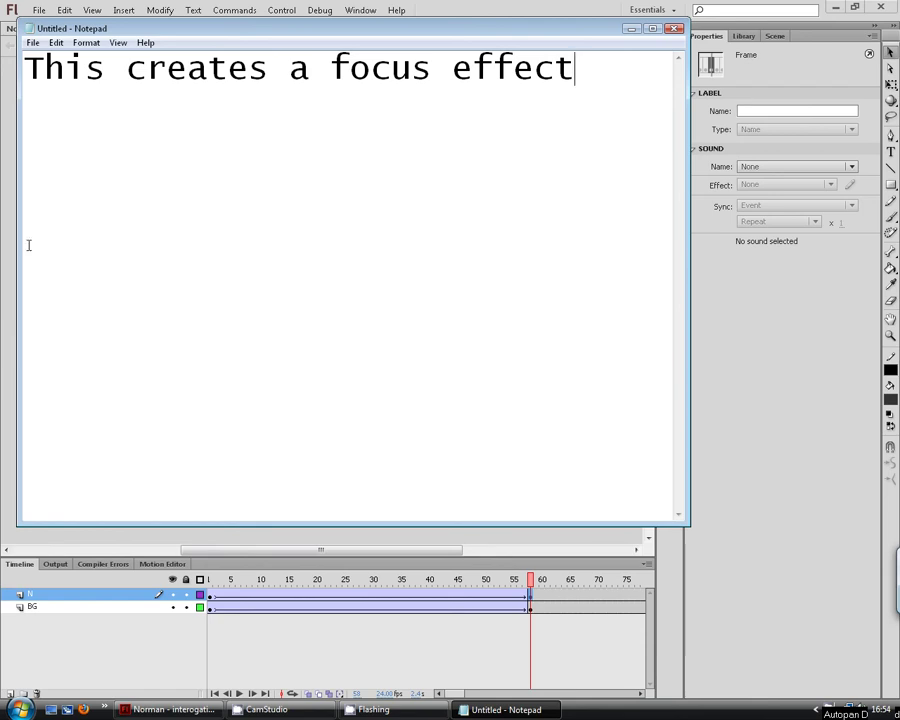
- Clear the note and switch to Flash to review the end of the tweens around frame 58
key(ctrl+a)
key(Delete)
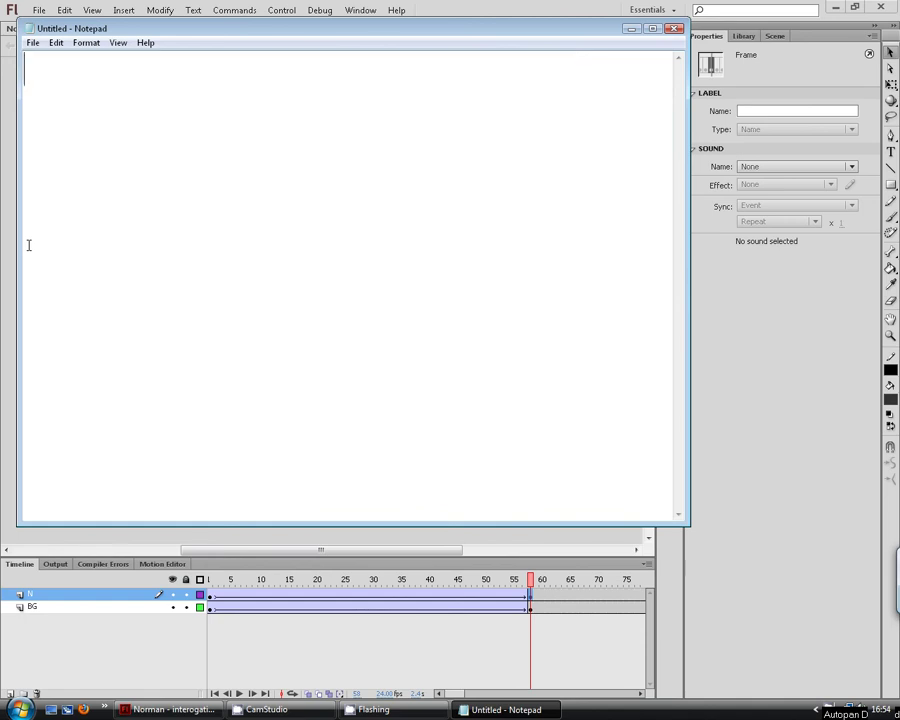
click(12, 340)
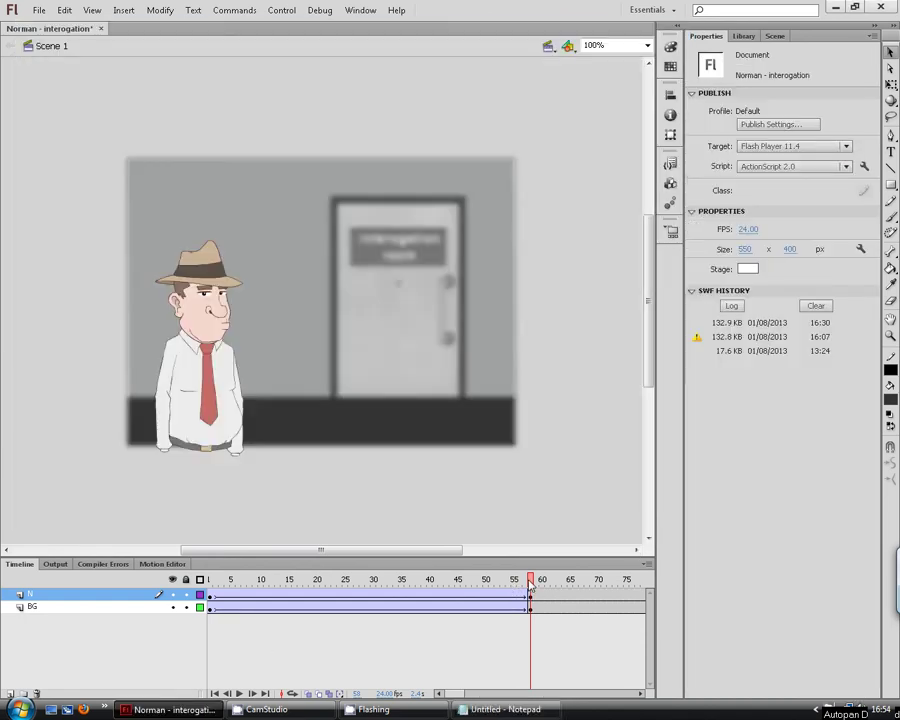
mouse_move(530, 585)
mouse_down()
mouse_move(210, 585)
mouse_move(530, 597)
mouse_up()
- Switch to Notepad and begin a new note with "Don't forget to tween"
click(503, 709)
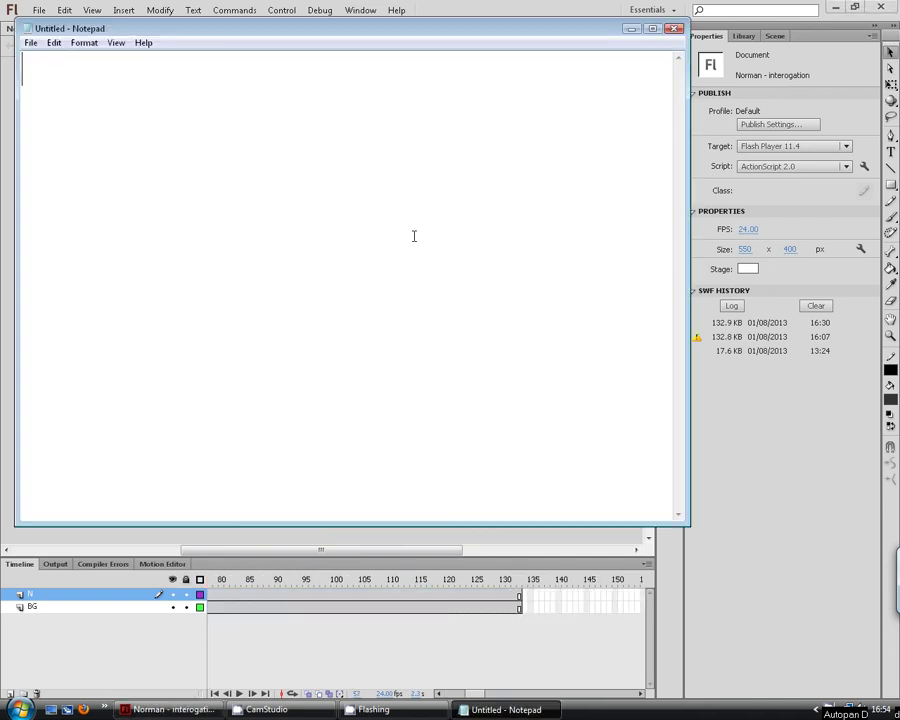
text(#Don)
key(BackSpace)
key(BackSpace)
key(BackSpace)
key(BackSpace)
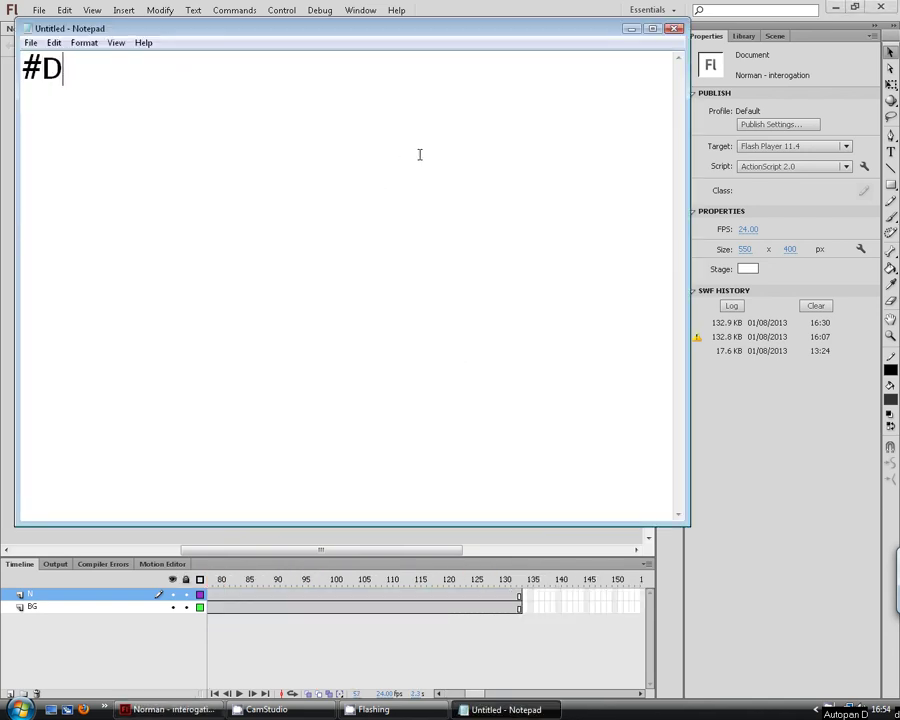
text(Don't fo)
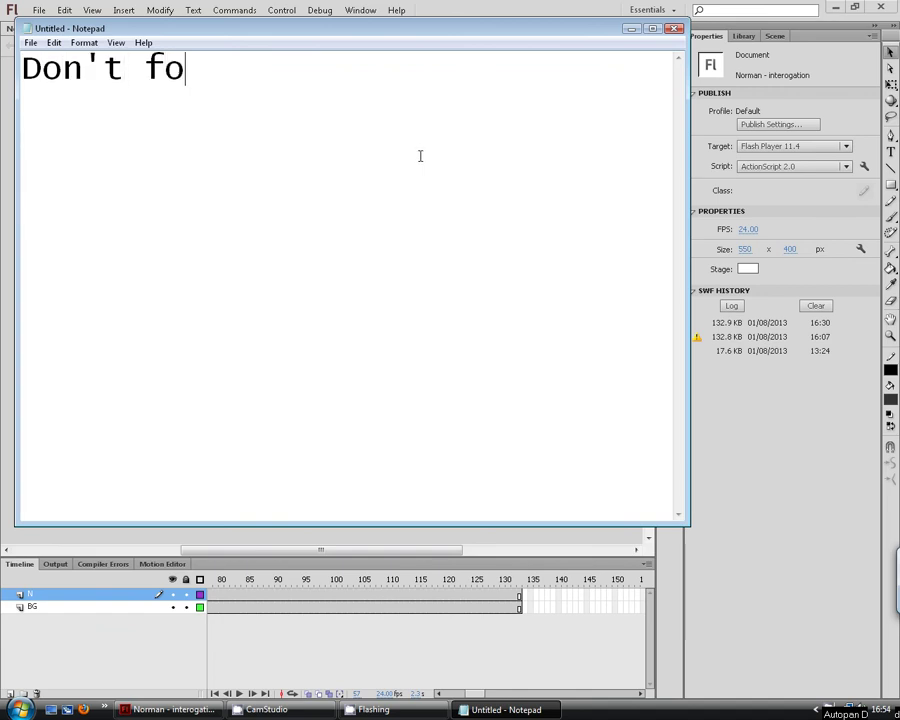
text(rget to)
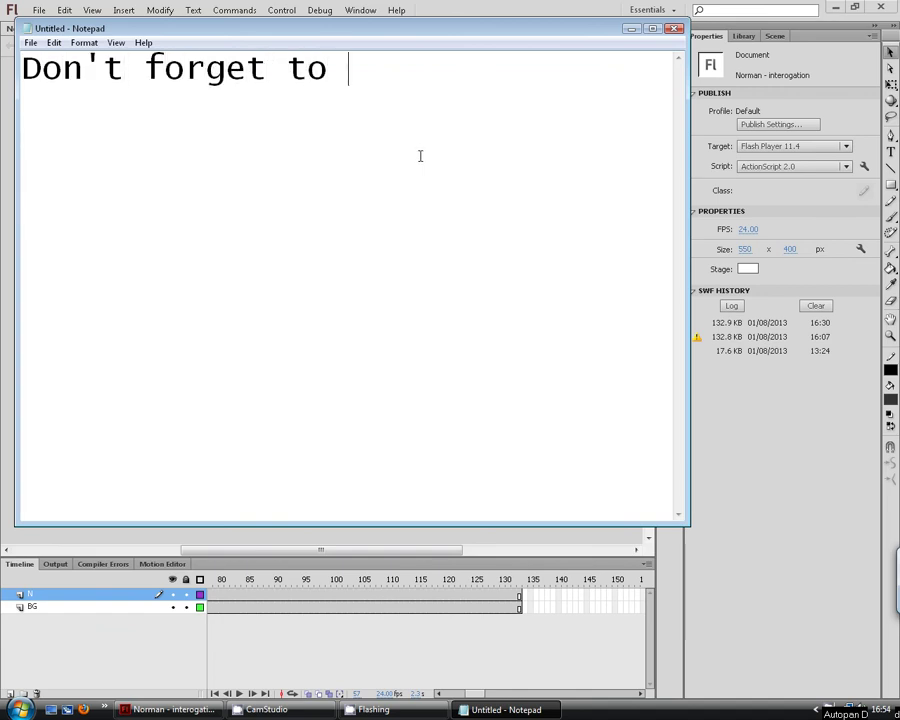
text( tweem)
key(BackSpace)
key(BackSpace)
text(n )
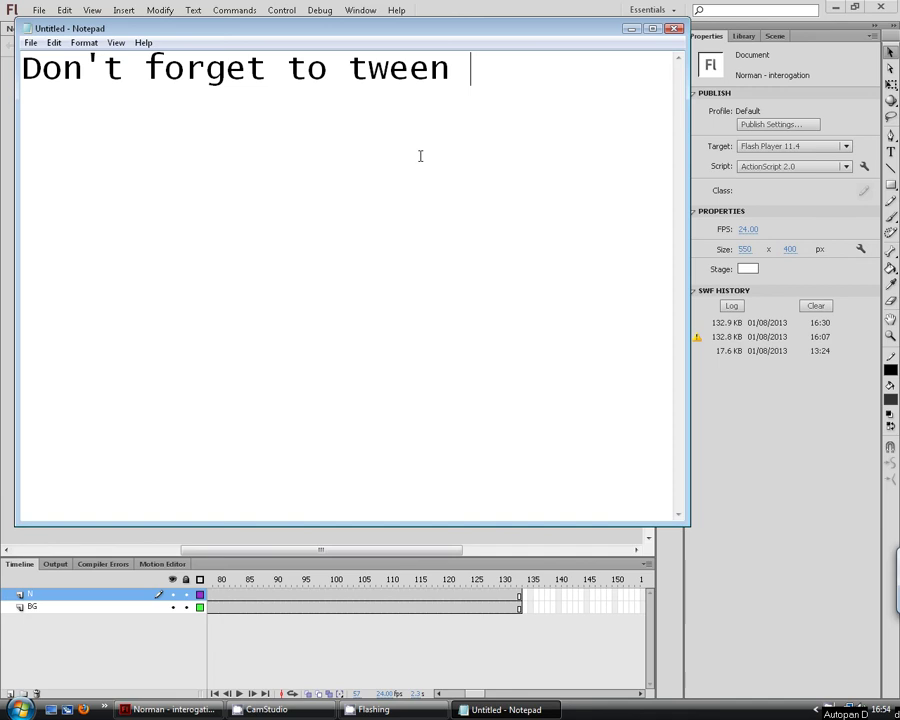
- Finish the note with "between them! =)"
text(betw[e[e)
key(BackSpace)
key(BackSpace)
key(BackSpace)
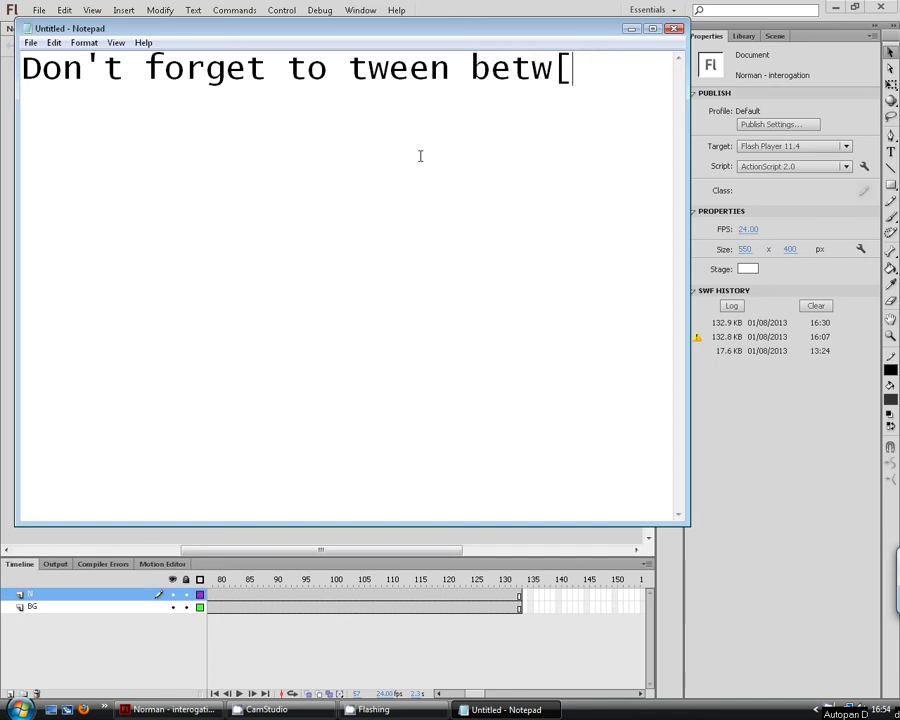
key(BackSpace)
text(een them)
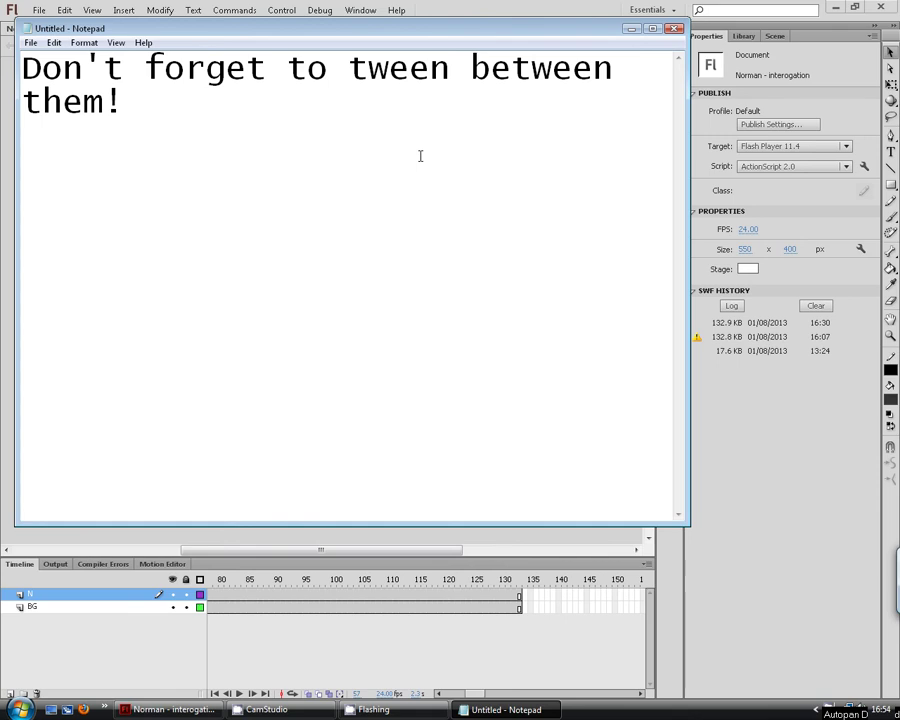
text(! =))
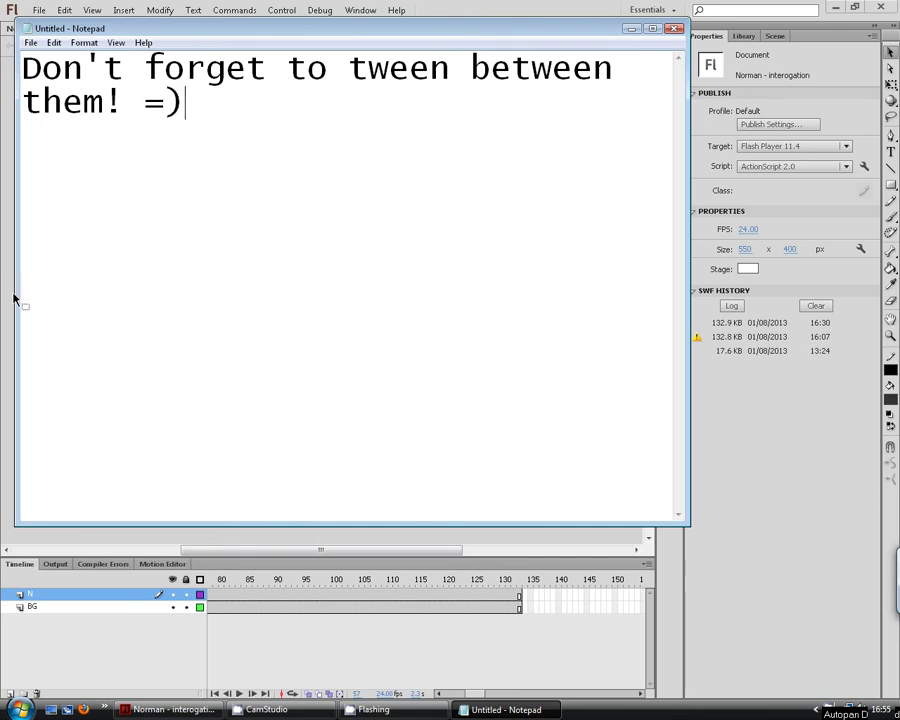
- Switch to Flash and remove the tween that starts at frame 1 on layer N
click(11, 330)
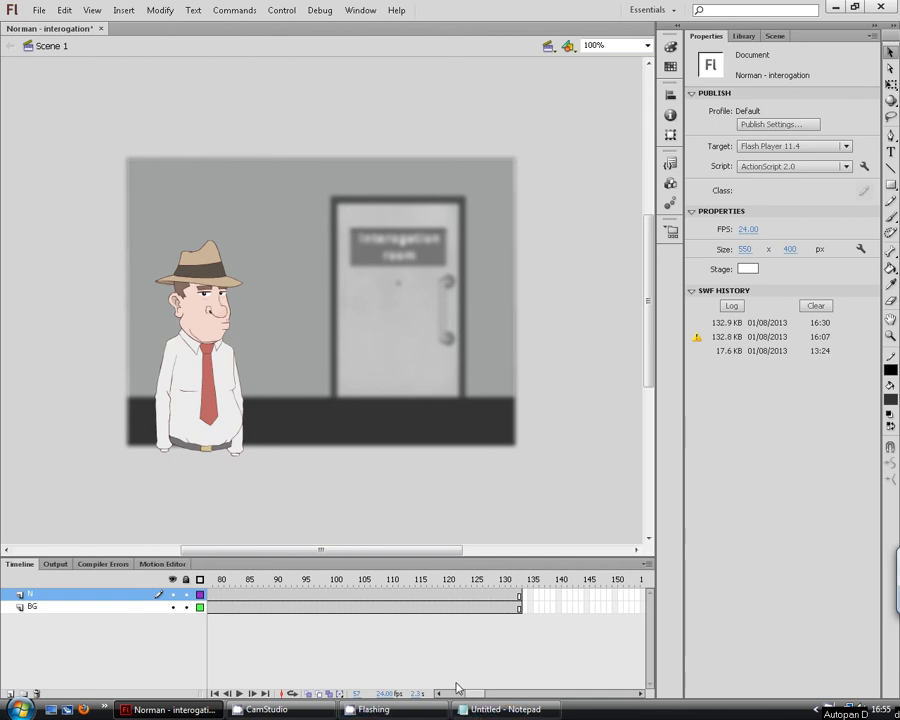
drag(476, 699, 230, 699)
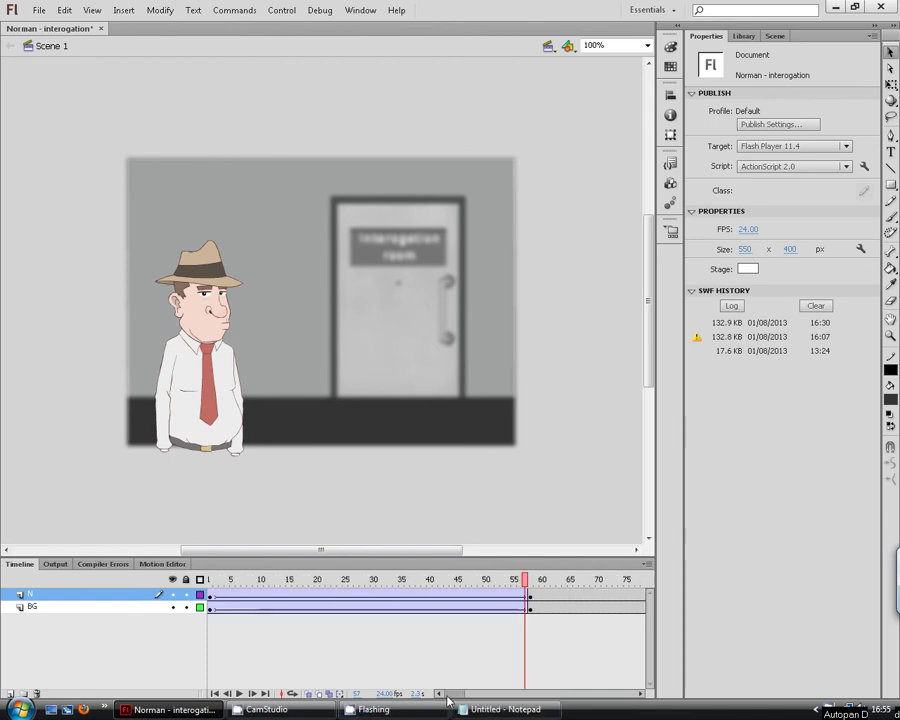
click(211, 594)
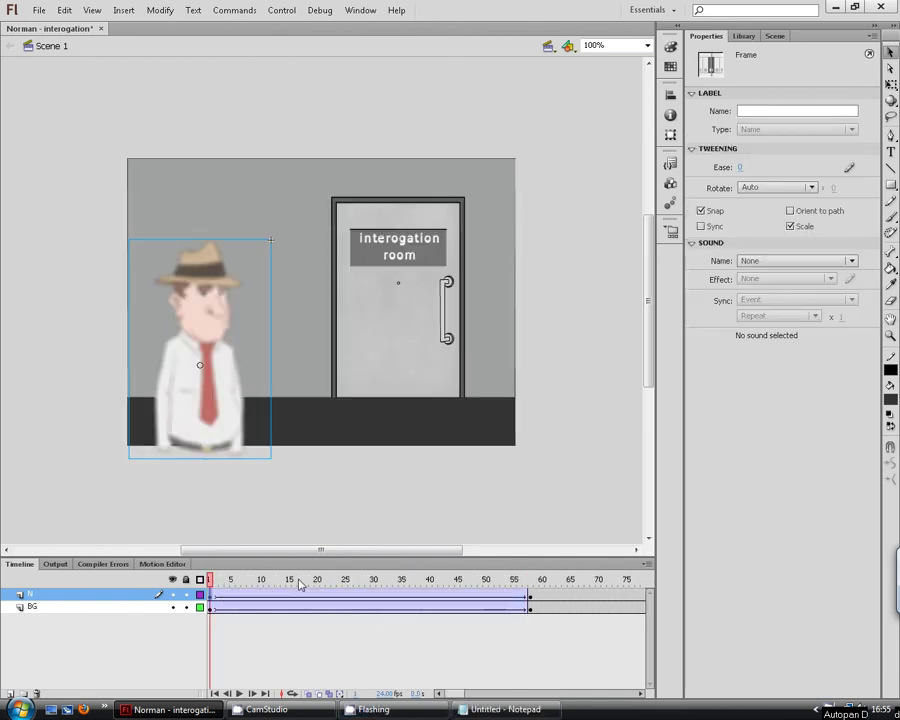
right_click(210, 595)
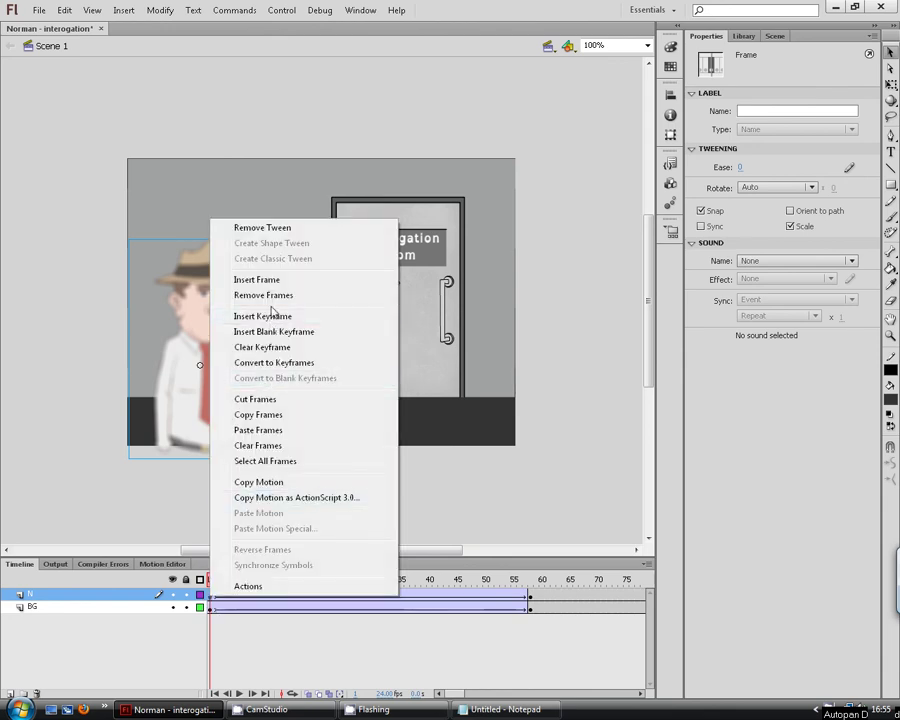
click(240, 228)
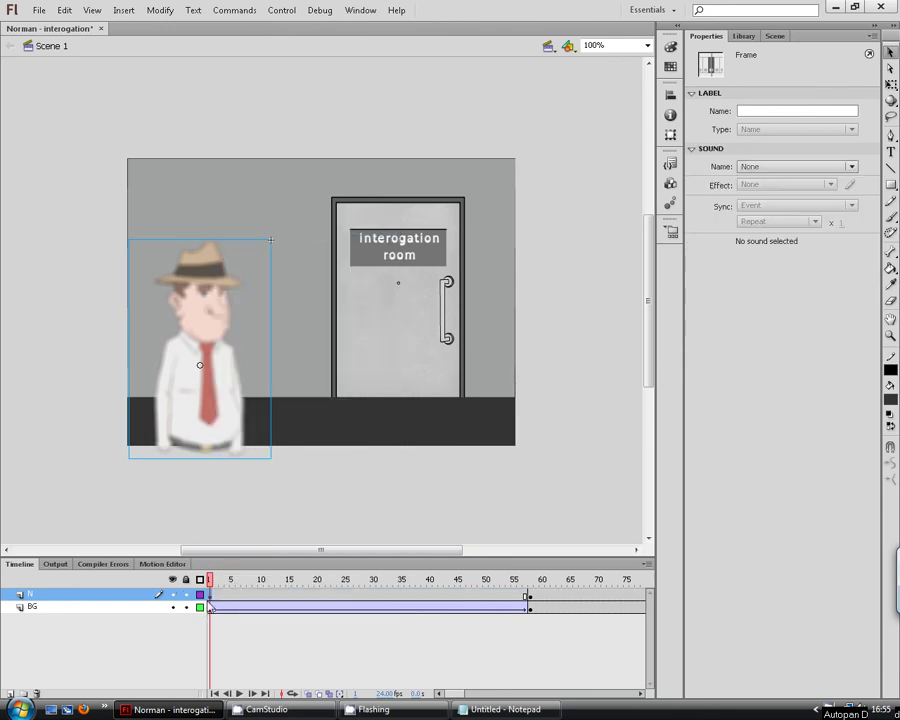
- Create a classic tween on layer N starting at frame 1
right_click(210, 597)
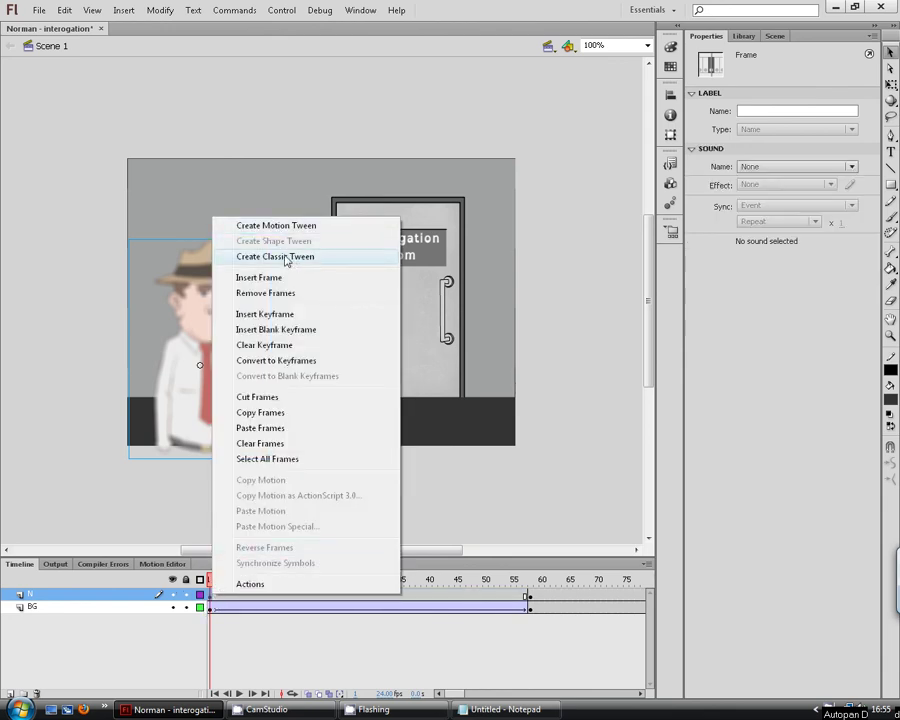
click(287, 258)
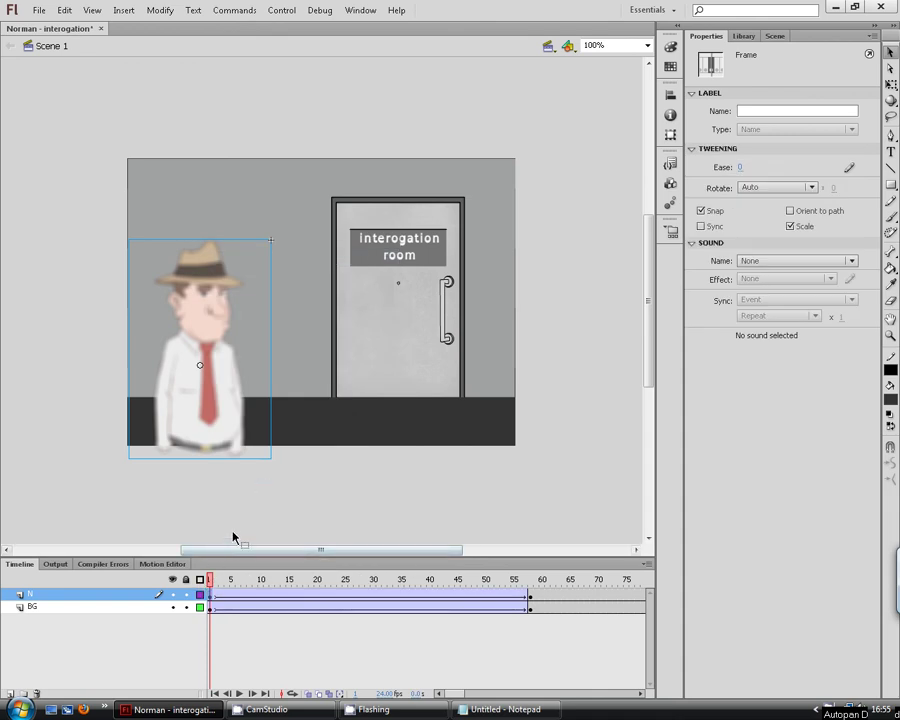
- Switch to Notepad and replace the whole note with "Thanks for watching"
click(500, 709)
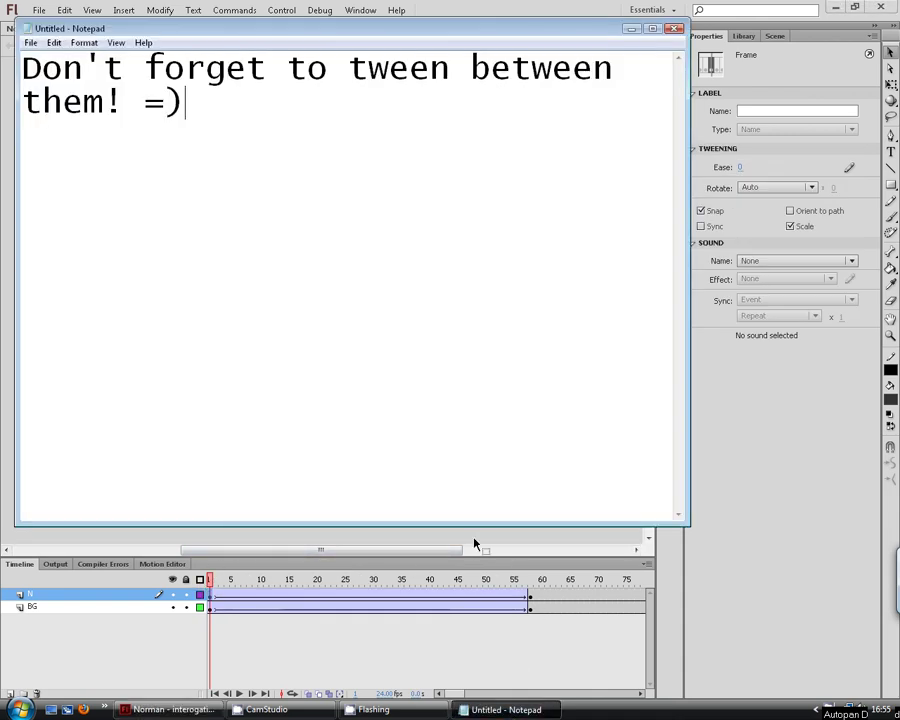
click(675, 29)
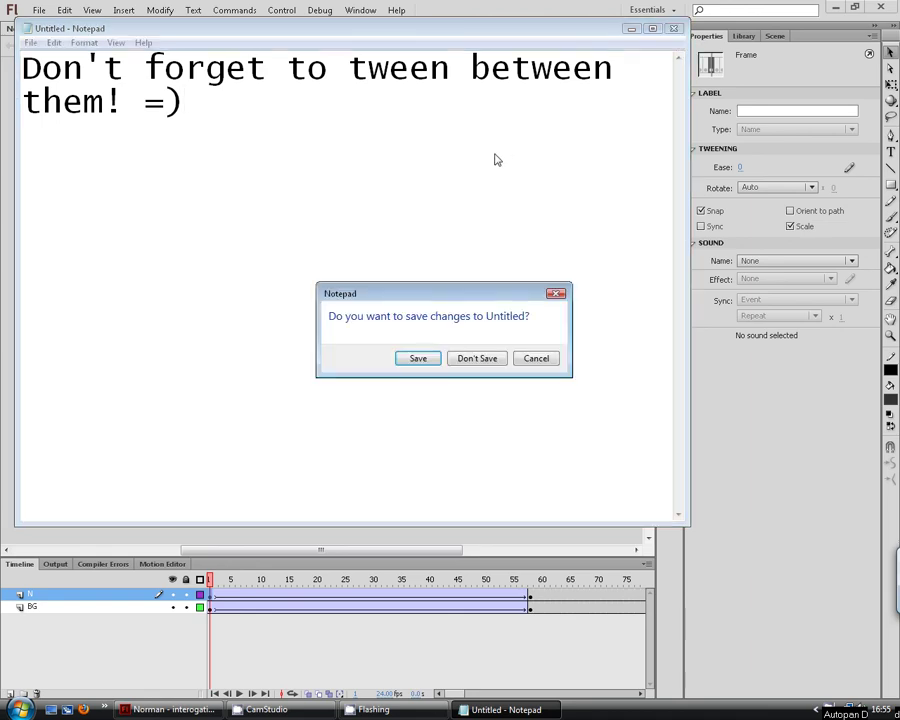
click(554, 360)
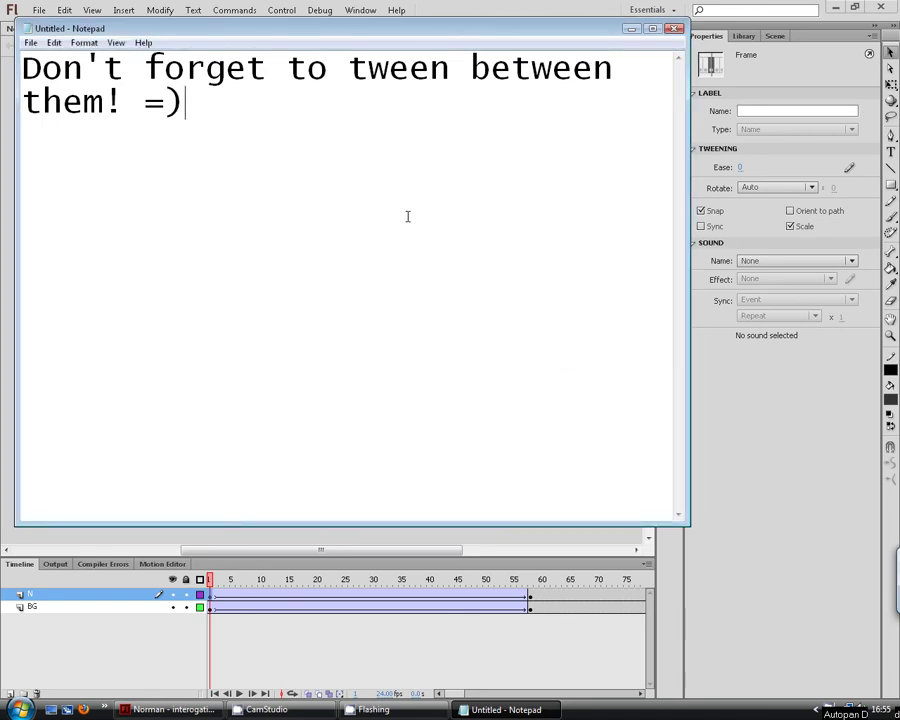
key(ctrl+a)
key(ctrl+s)
click(405, 153)
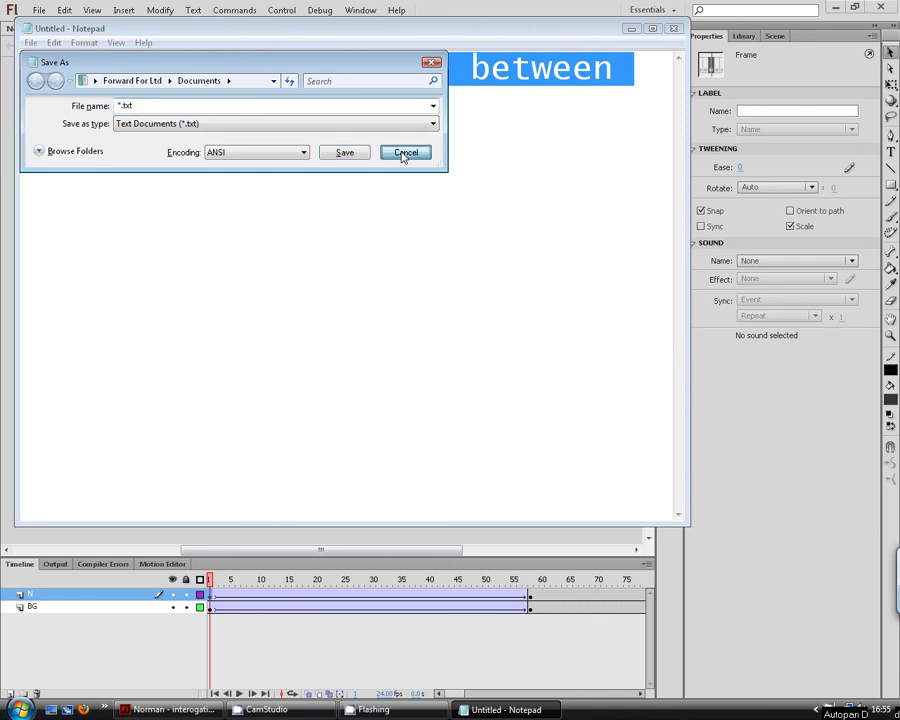
text(Thank)
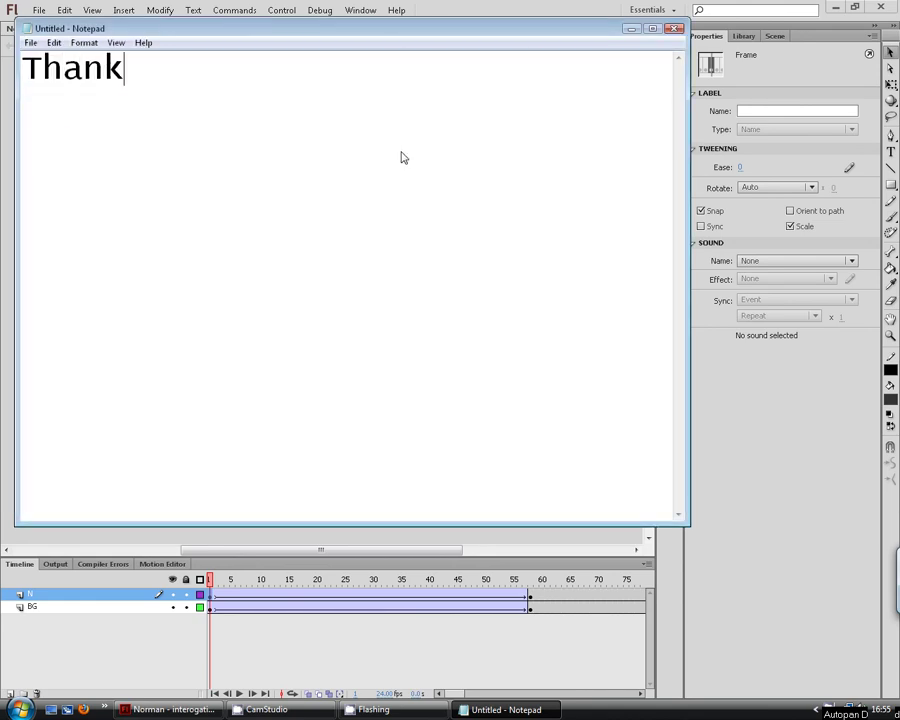
text(s for watchingf)
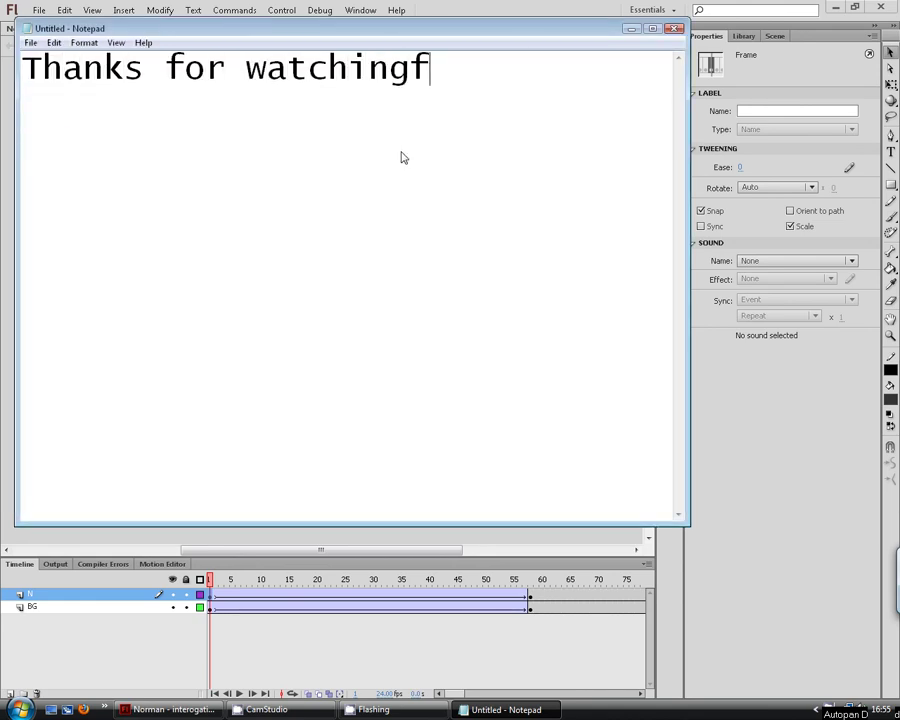
key(BackSpace)
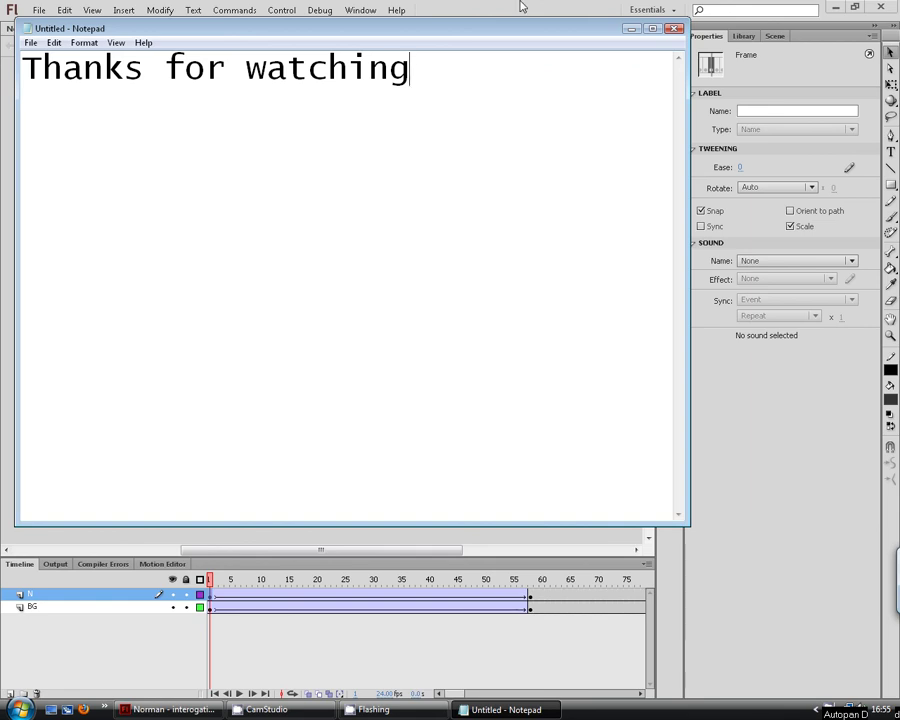